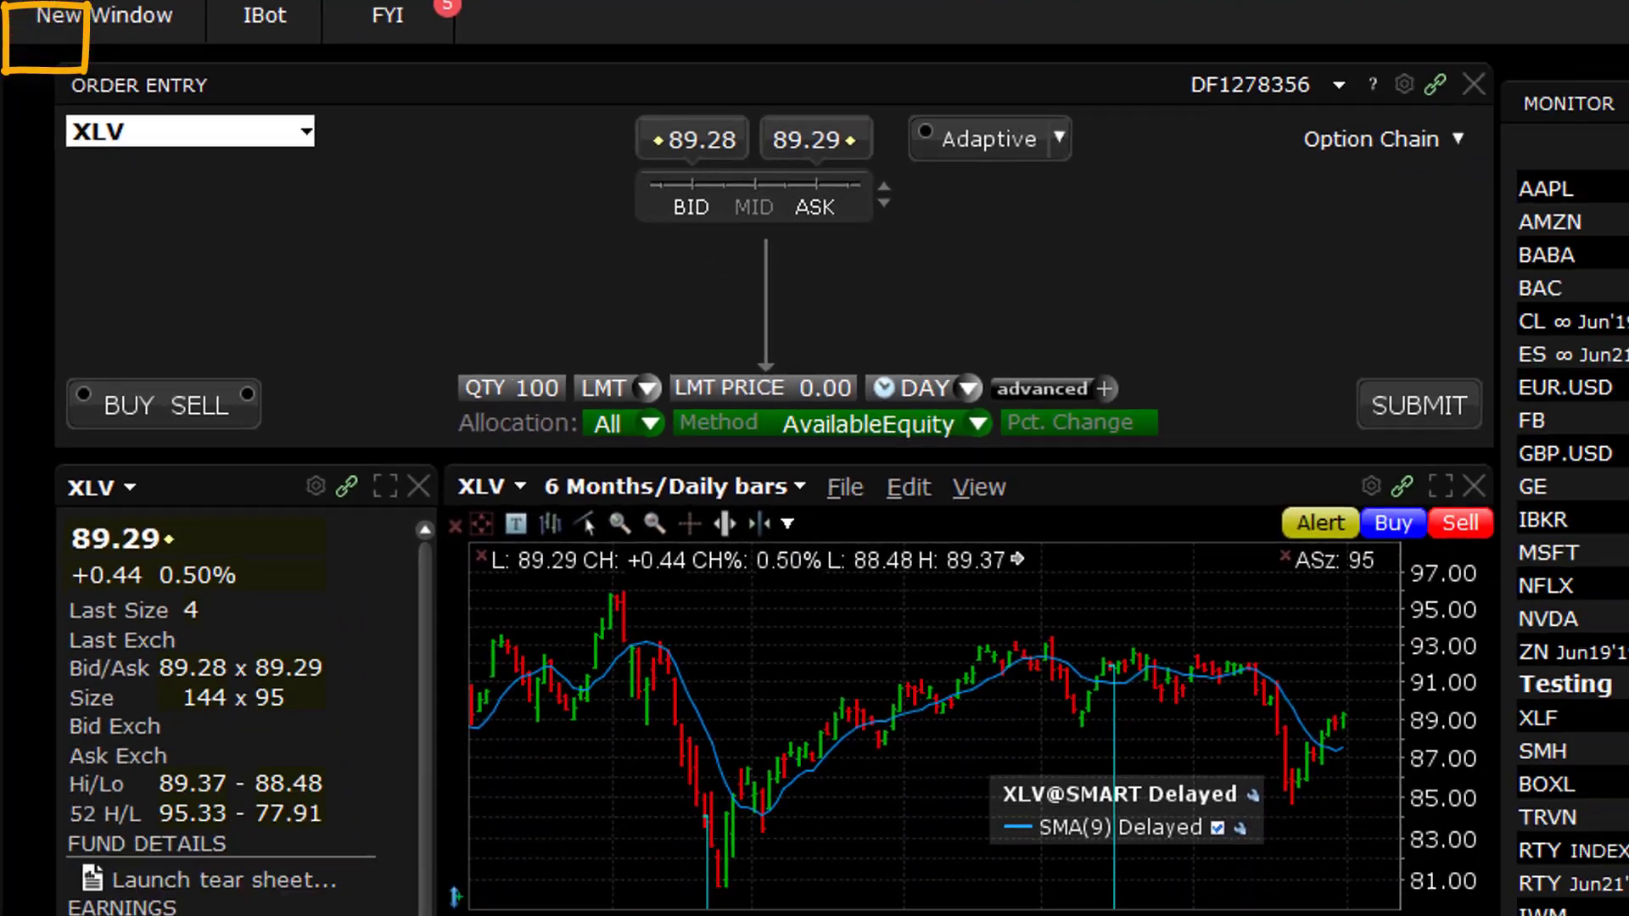
Show Global Configuration's Advisor Setup Profiles page listing 7Cent, GroupingA, Omnia and Test5555
{"action": "left_click", "coordinate": [41, 33]}
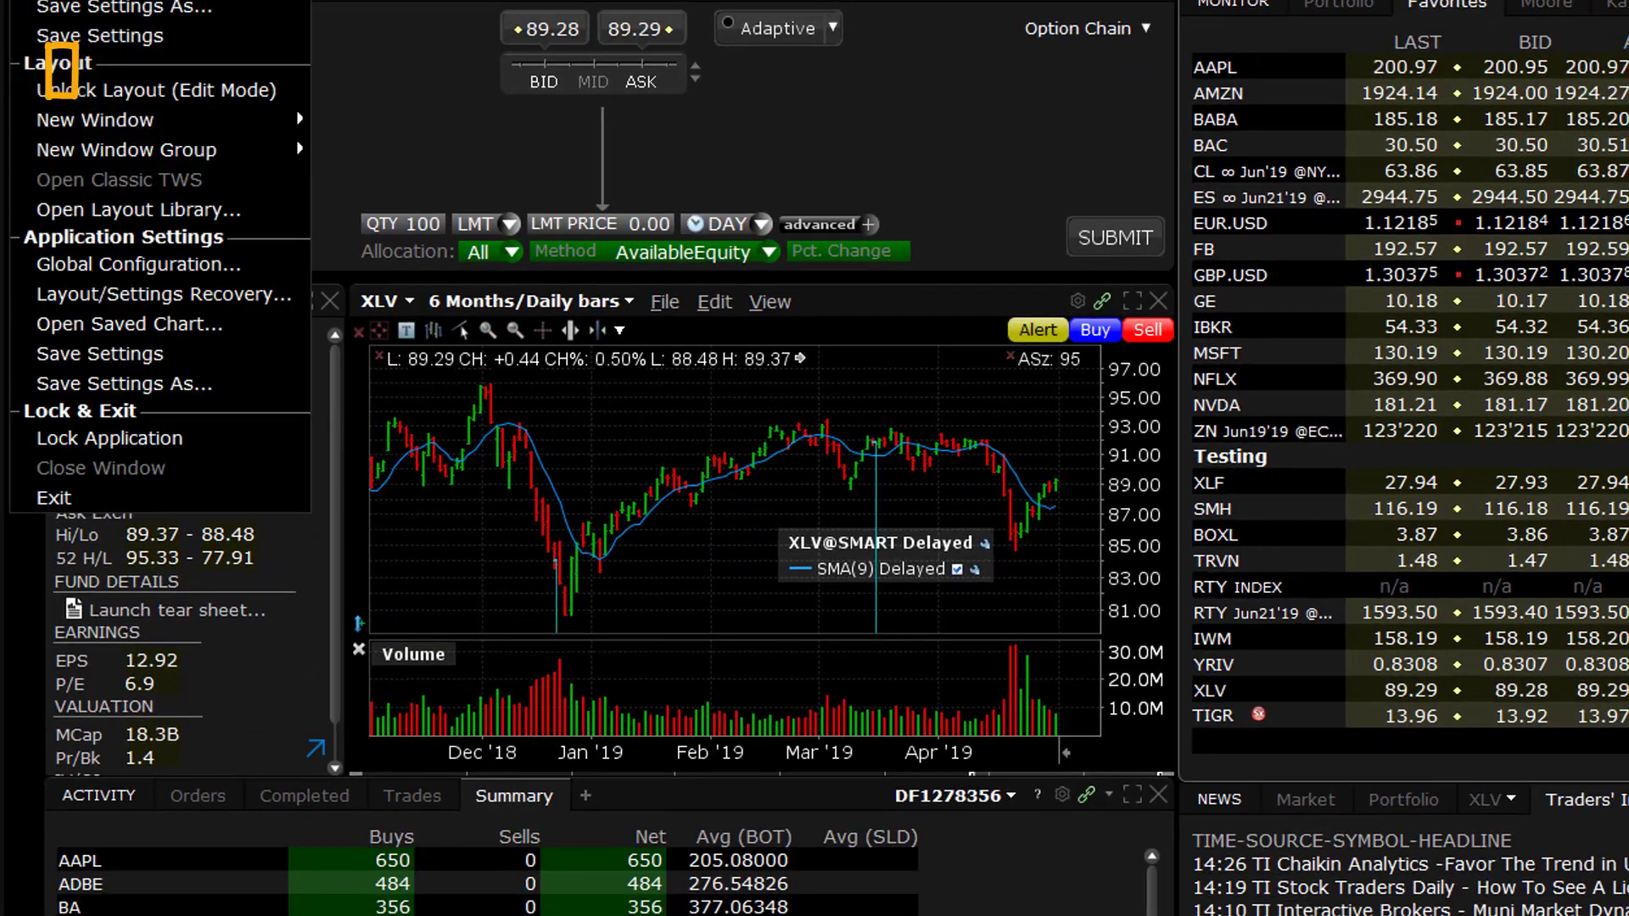
{"action": "left_click", "coordinate": [281, 267]}
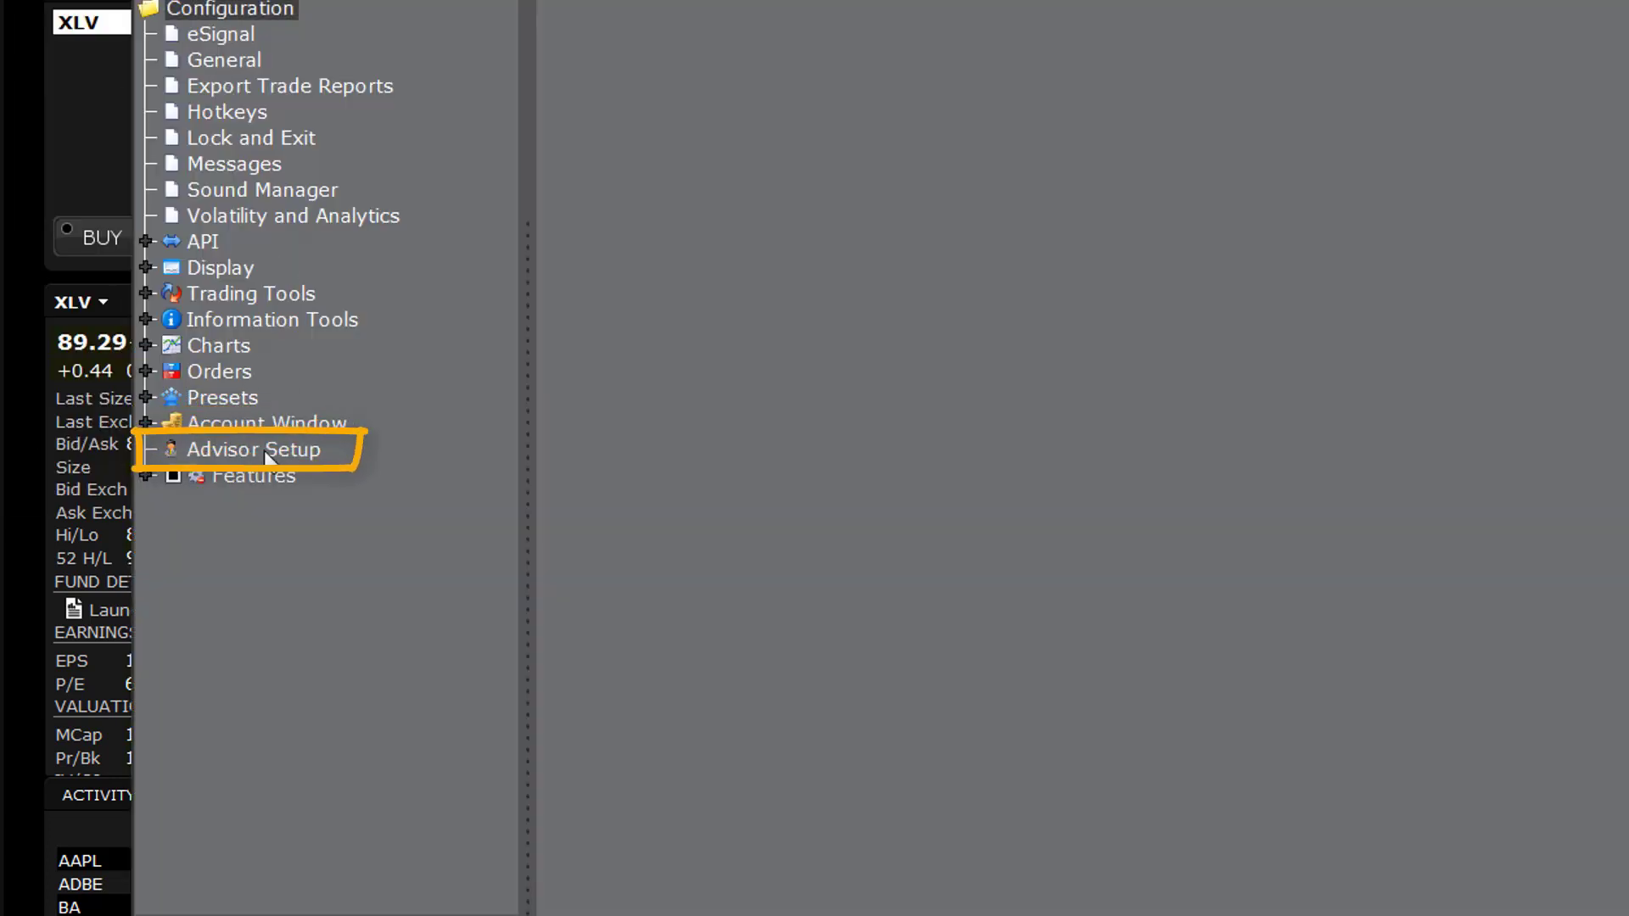
{"action": "left_click", "coordinate": [318, 455]}
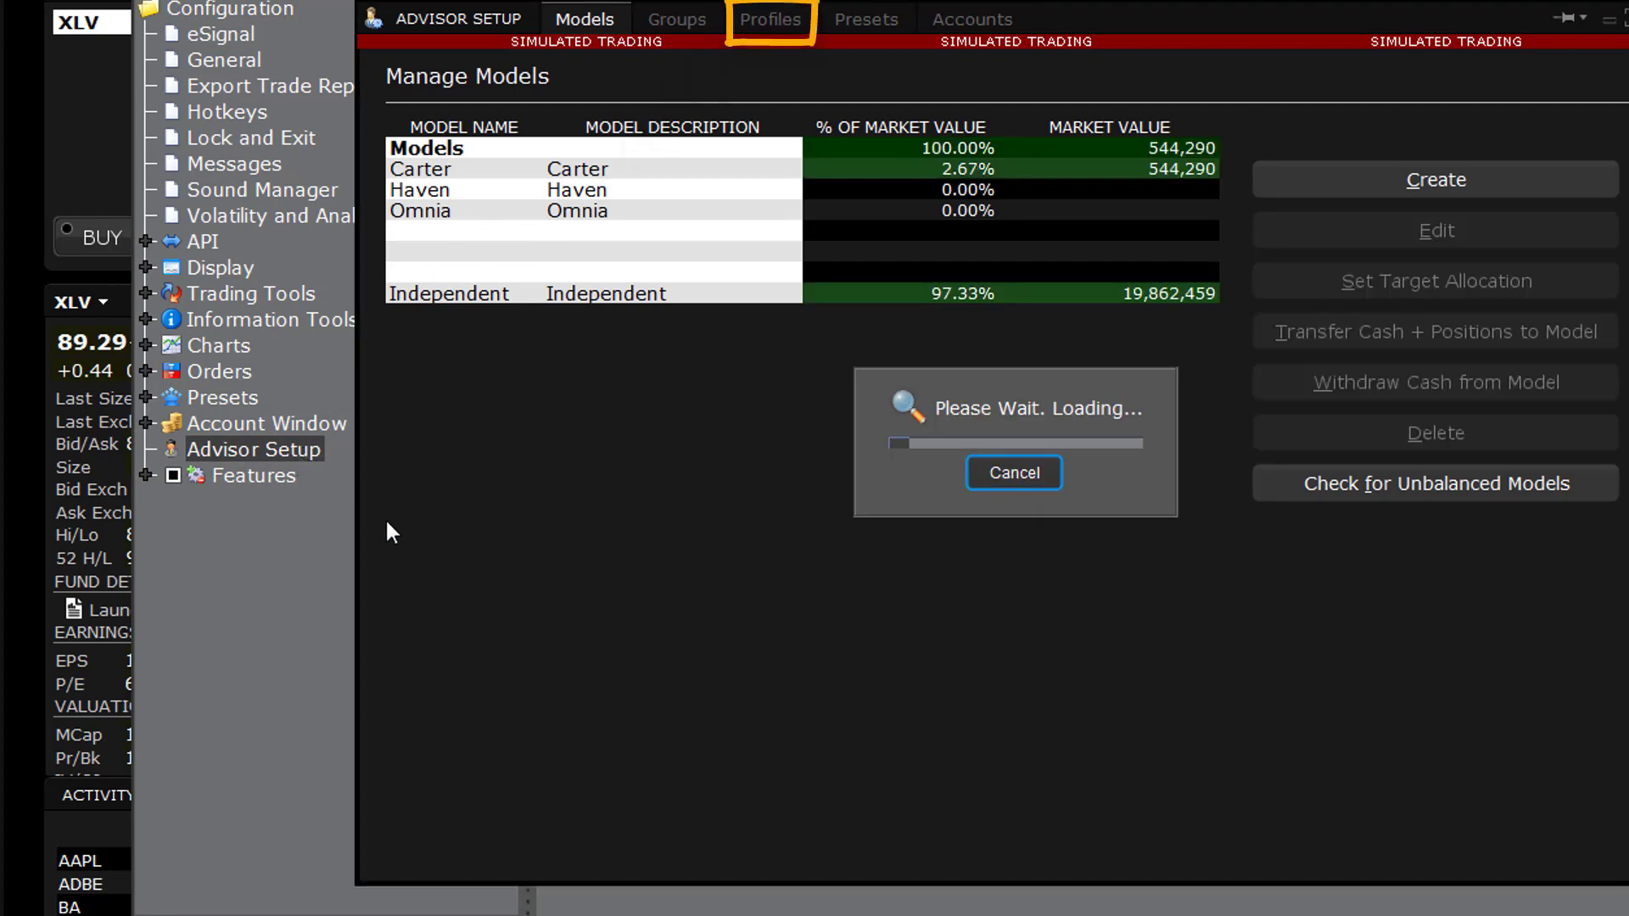
{"action": "left_click", "coordinate": [801, 21]}
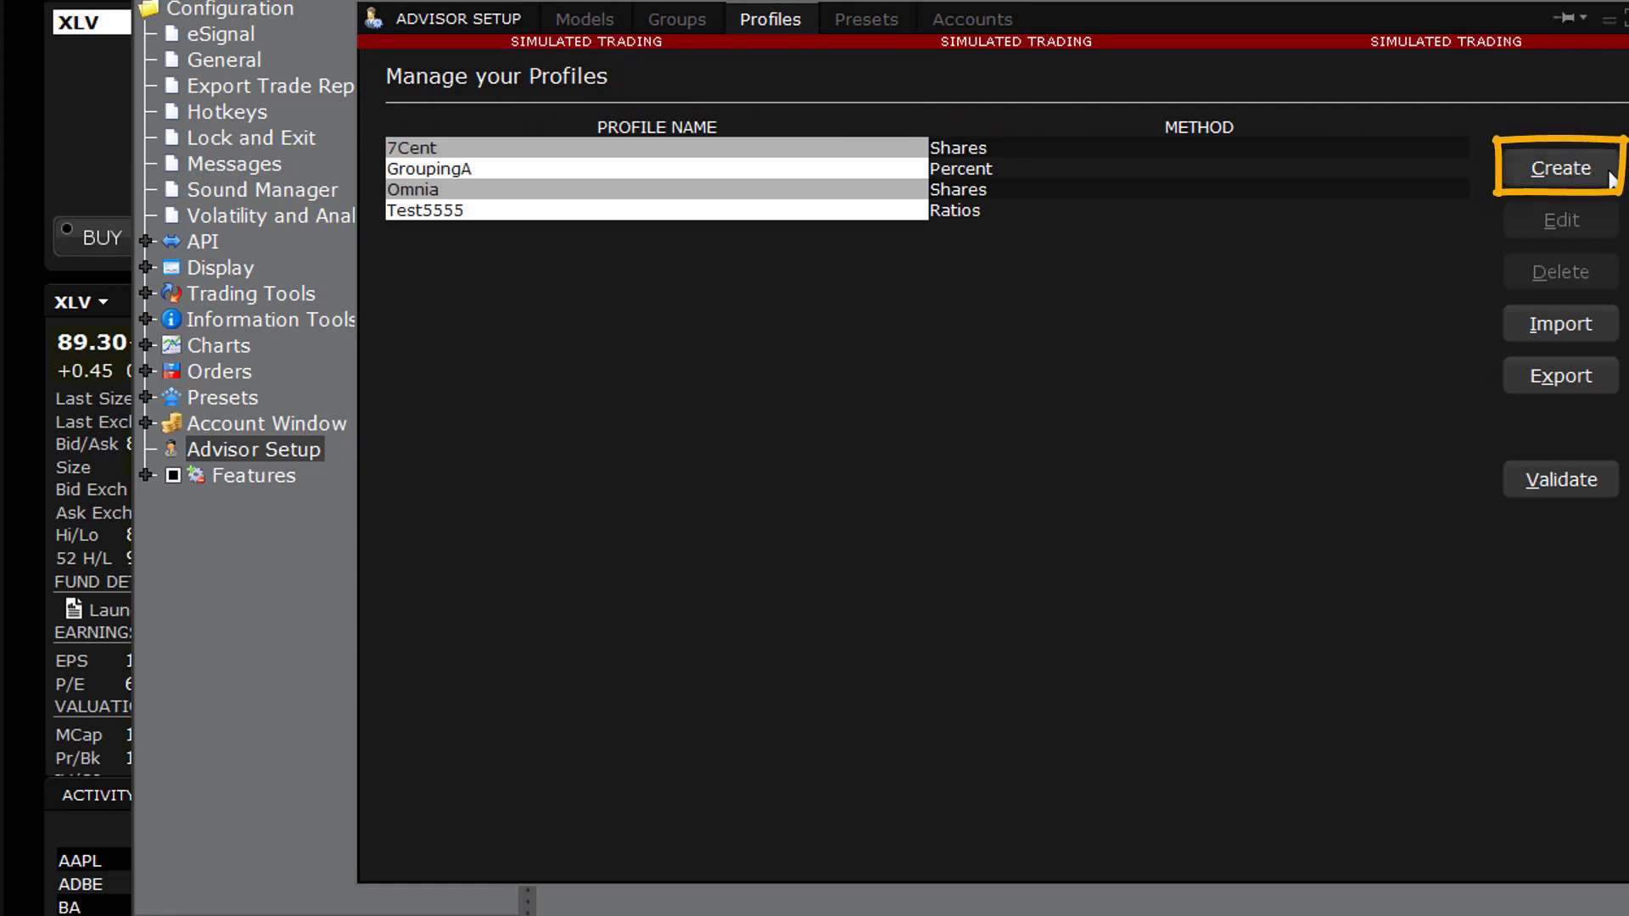
Start a new allocation profile named 'Jimmy'
{"action": "left_click", "coordinate": [1610, 174]}
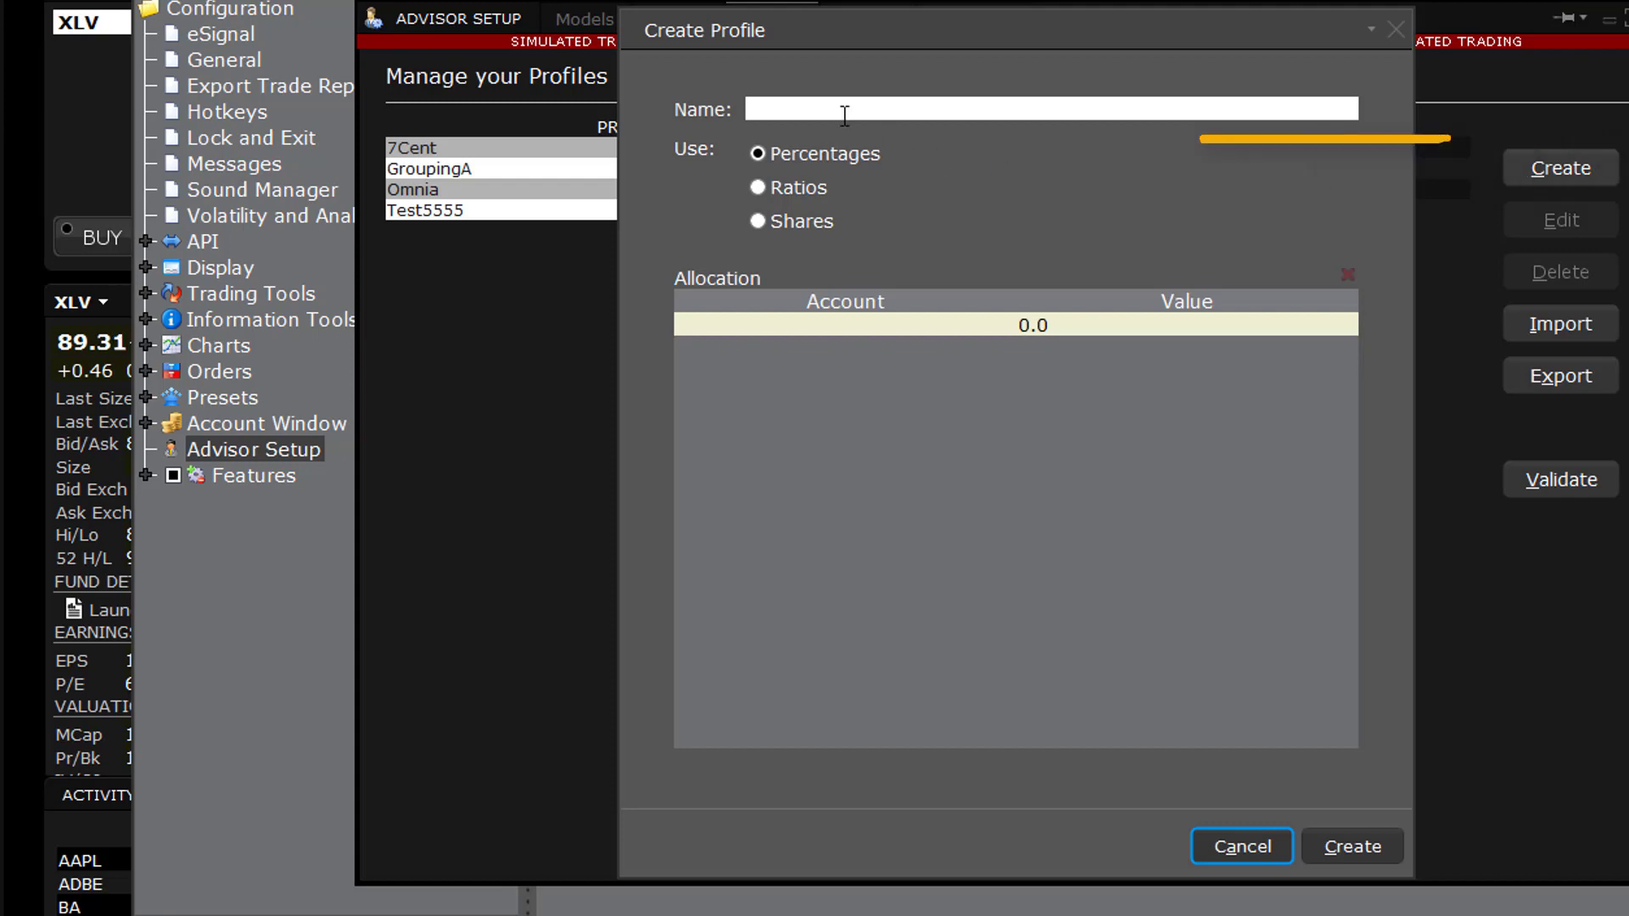
{"action": "left_click", "coordinate": [808, 113]}
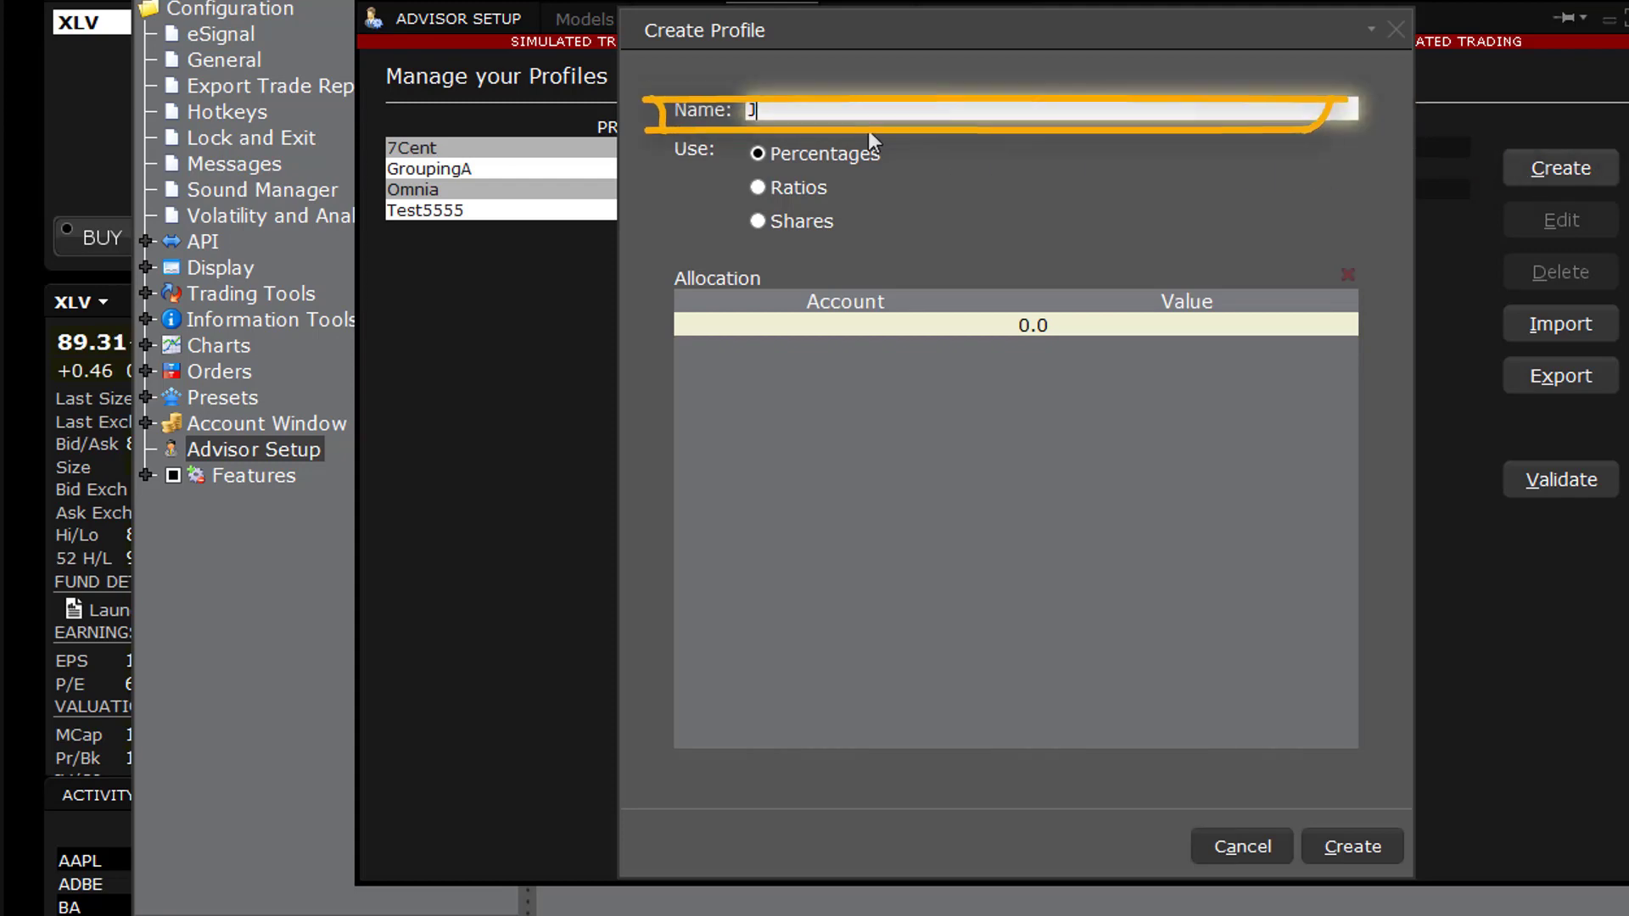
{"action": "type", "text": "Jimmy"}
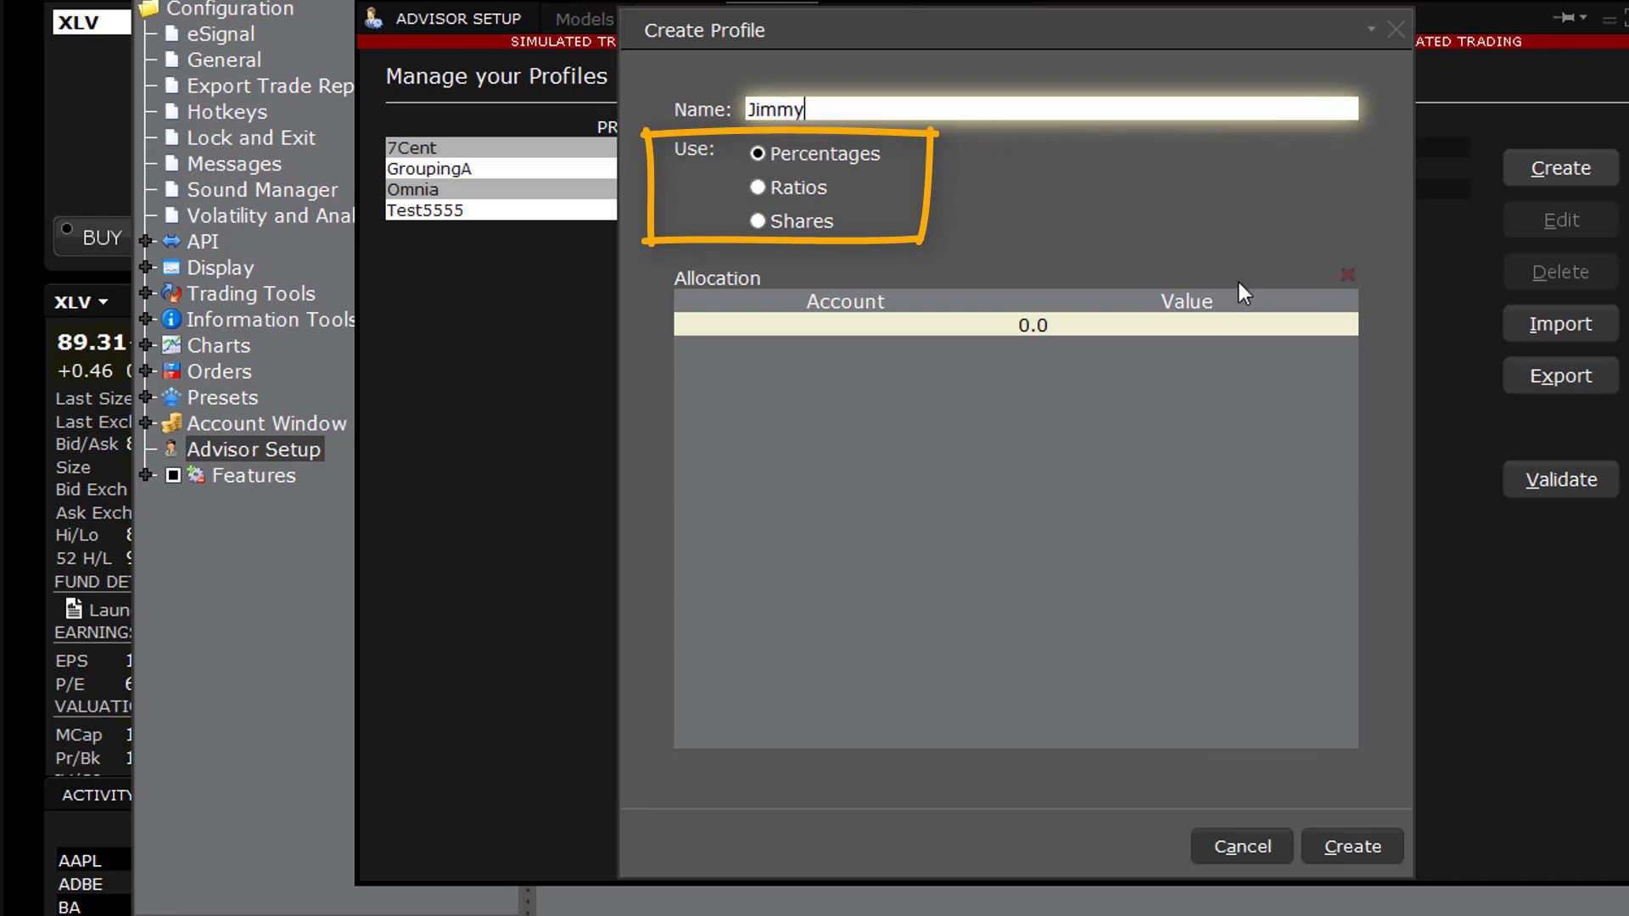
Add the first two accounts to the profile at 35 percent each
{"action": "left_click", "coordinate": [704, 327]}
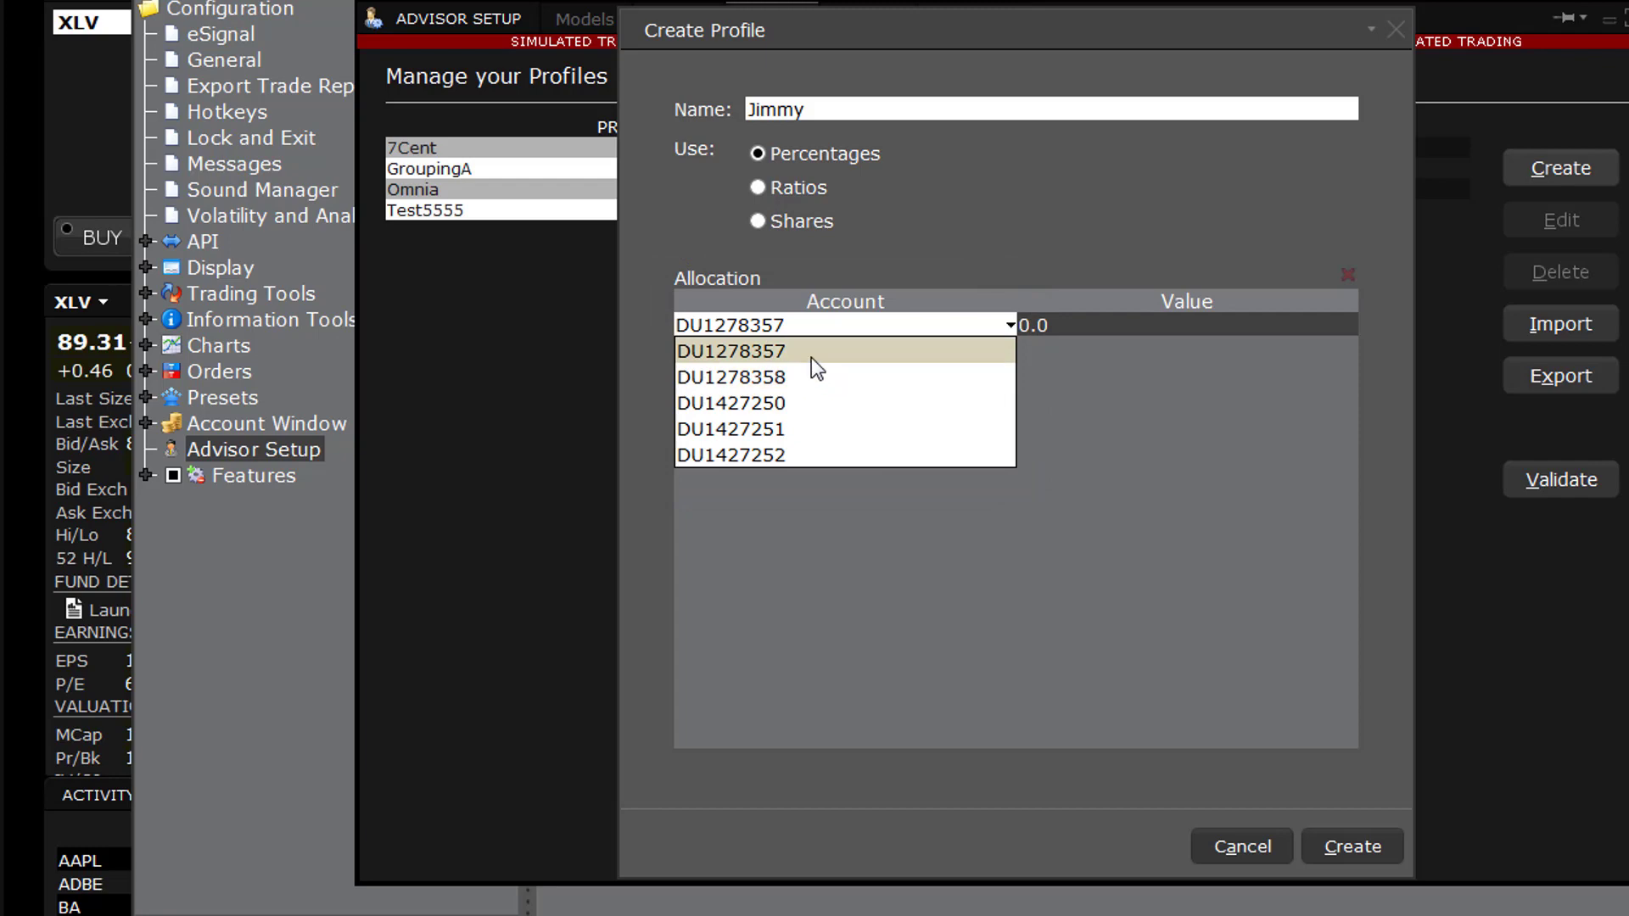
{"action": "left_click", "coordinate": [806, 404]}
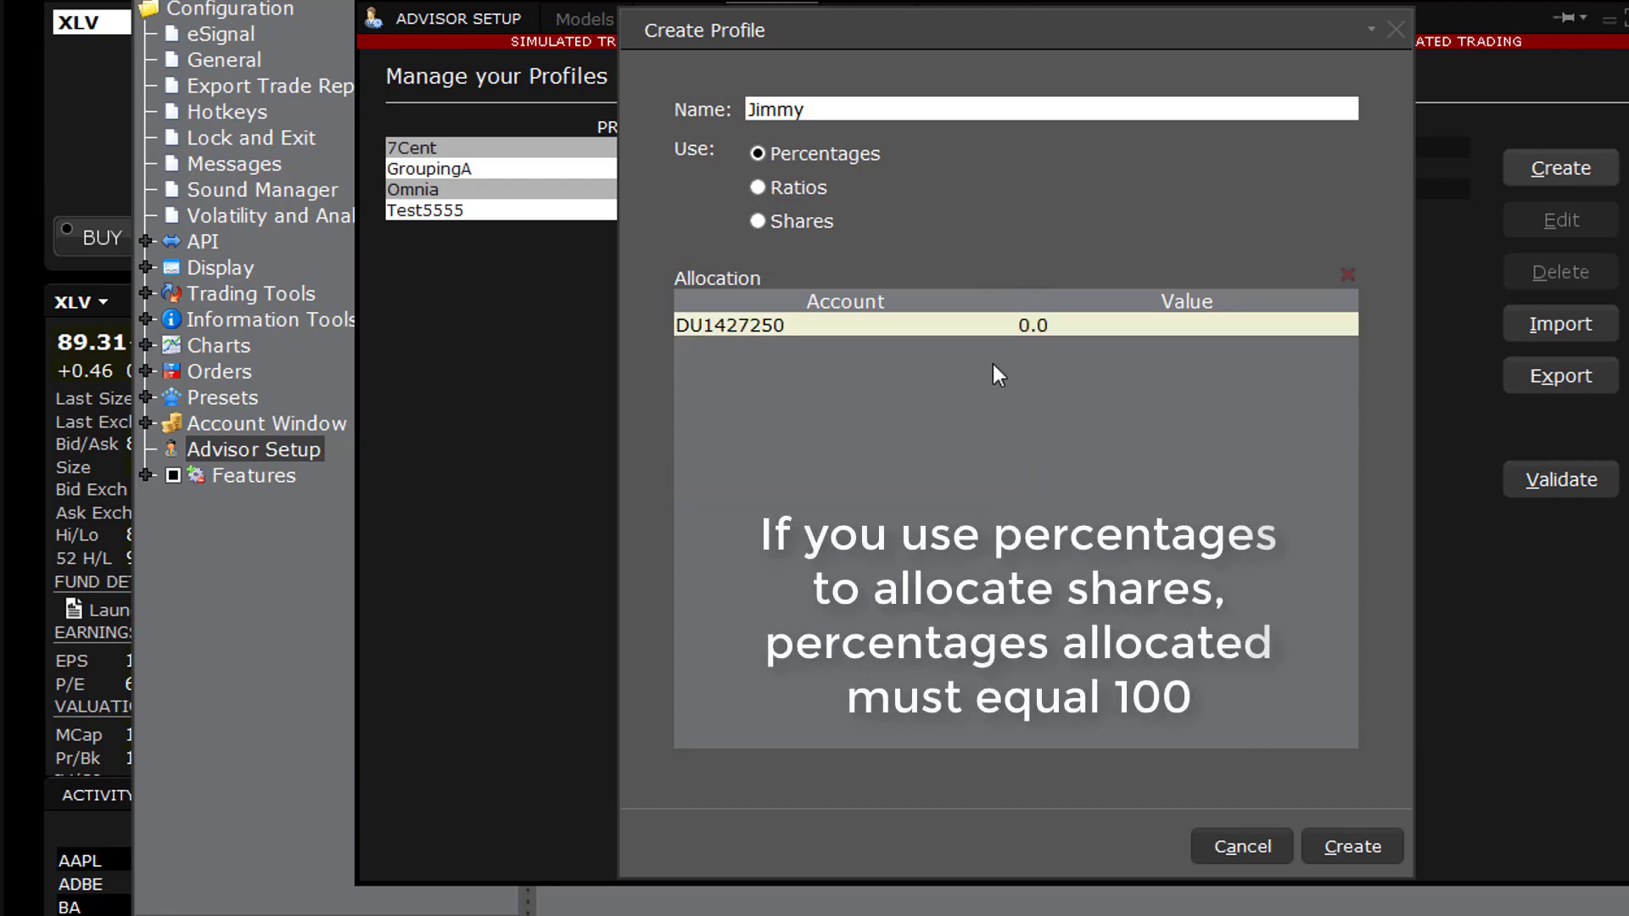
{"action": "left_click", "coordinate": [1026, 333]}
{"action": "key", "text": "BackSpace"}
{"action": "type", "text": "35"}
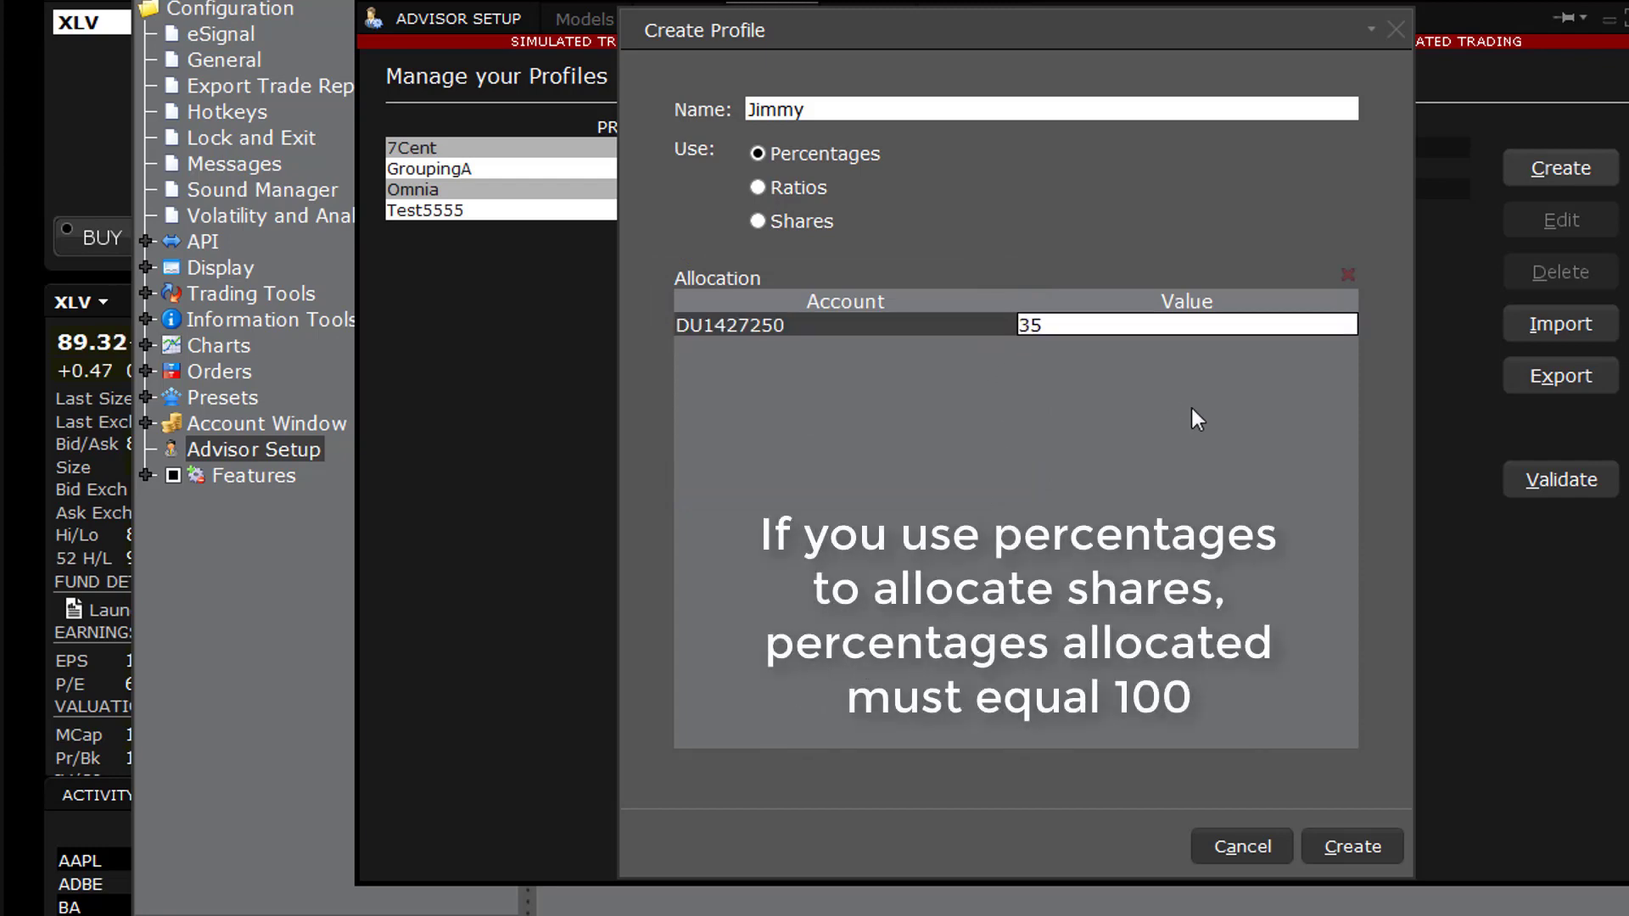
{"action": "key", "text": "Return"}
{"action": "left_click", "coordinate": [691, 349]}
{"action": "left_click", "coordinate": [740, 458]}
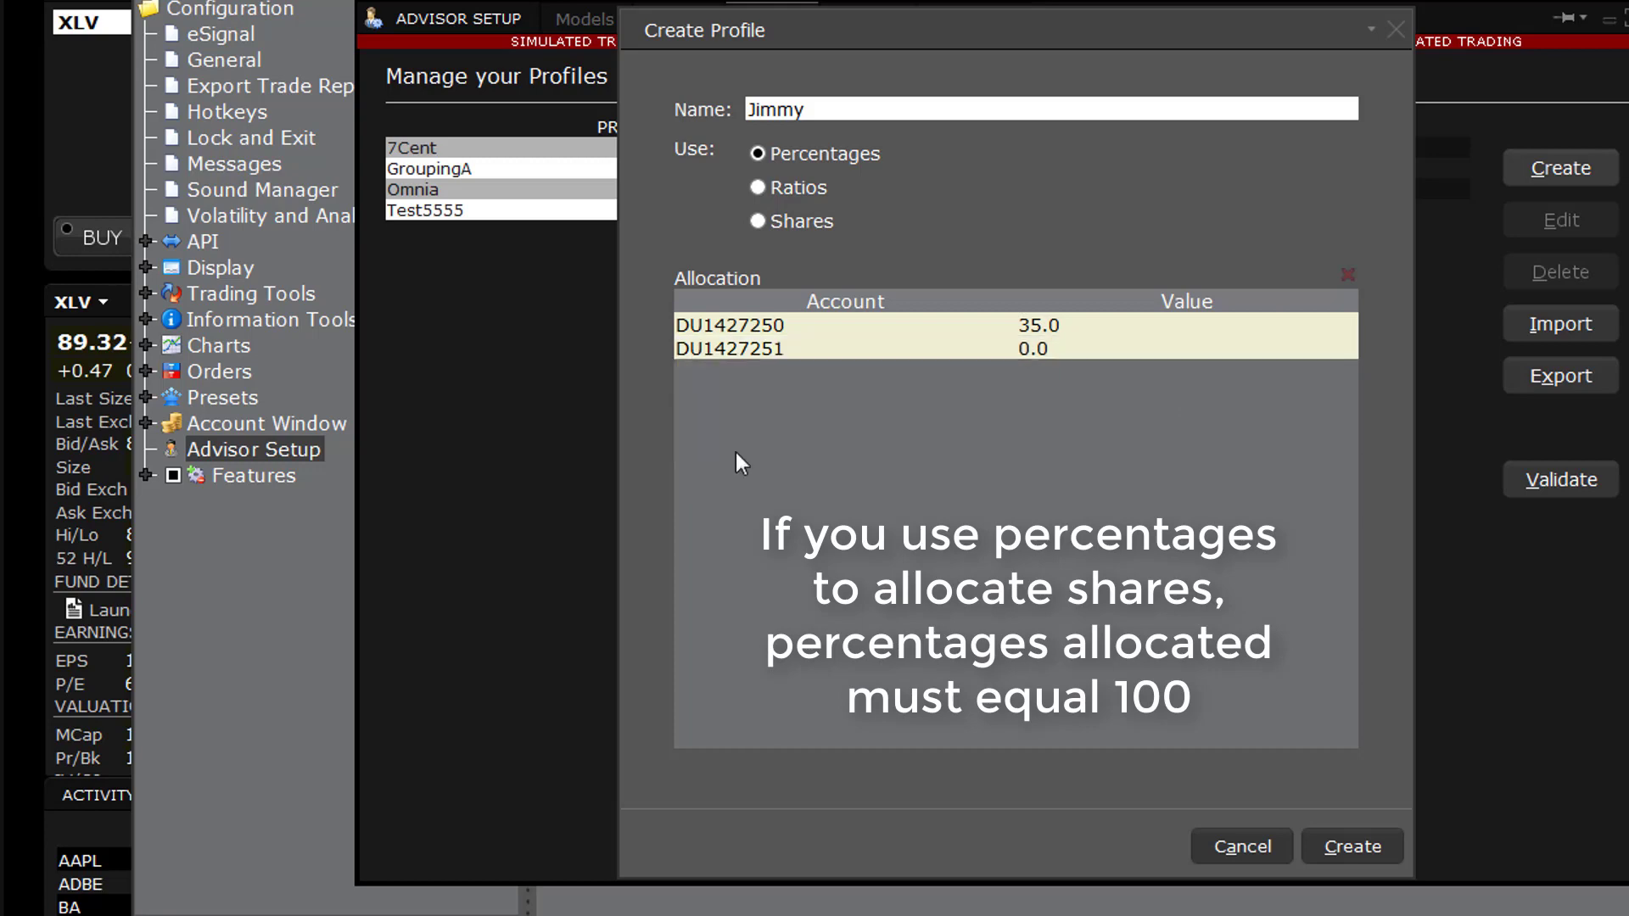
{"action": "left_click", "coordinate": [1026, 348]}
{"action": "key", "text": "BackSpace"}
{"action": "type", "text": "35"}
{"action": "key", "text": "Return"}
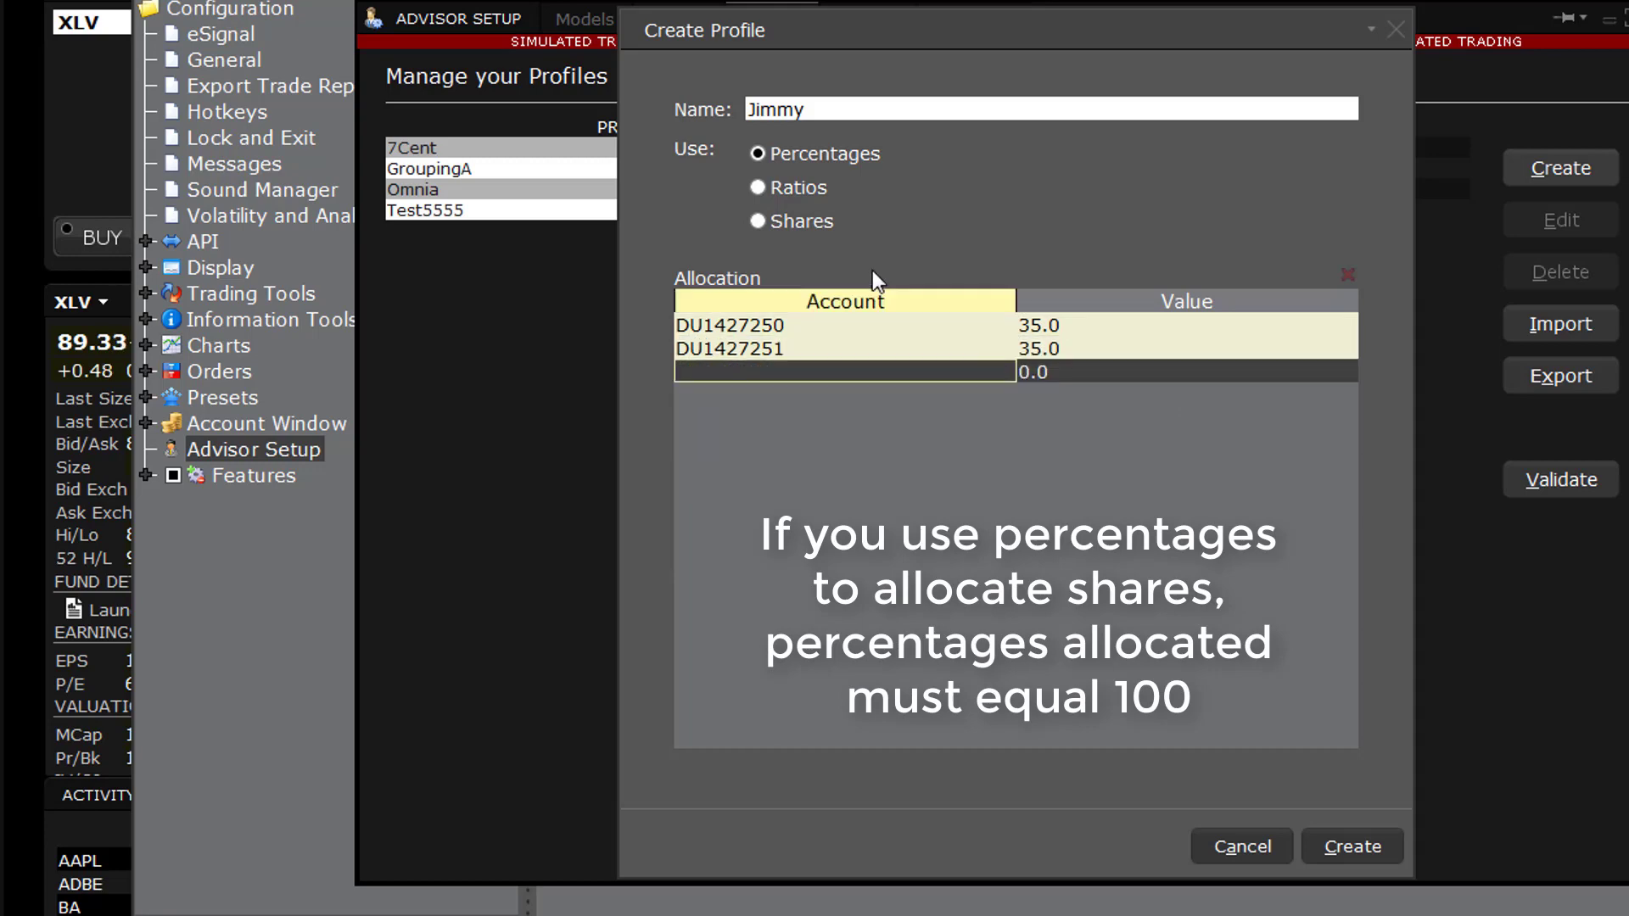
Add the third account at 30 percent and create the Jimmy profile
{"action": "left_click", "coordinate": [763, 371]}
{"action": "left_click", "coordinate": [747, 603]}
{"action": "left_click", "coordinate": [1026, 371]}
{"action": "key", "text": "BackSpace"}
{"action": "type", "text": "30"}
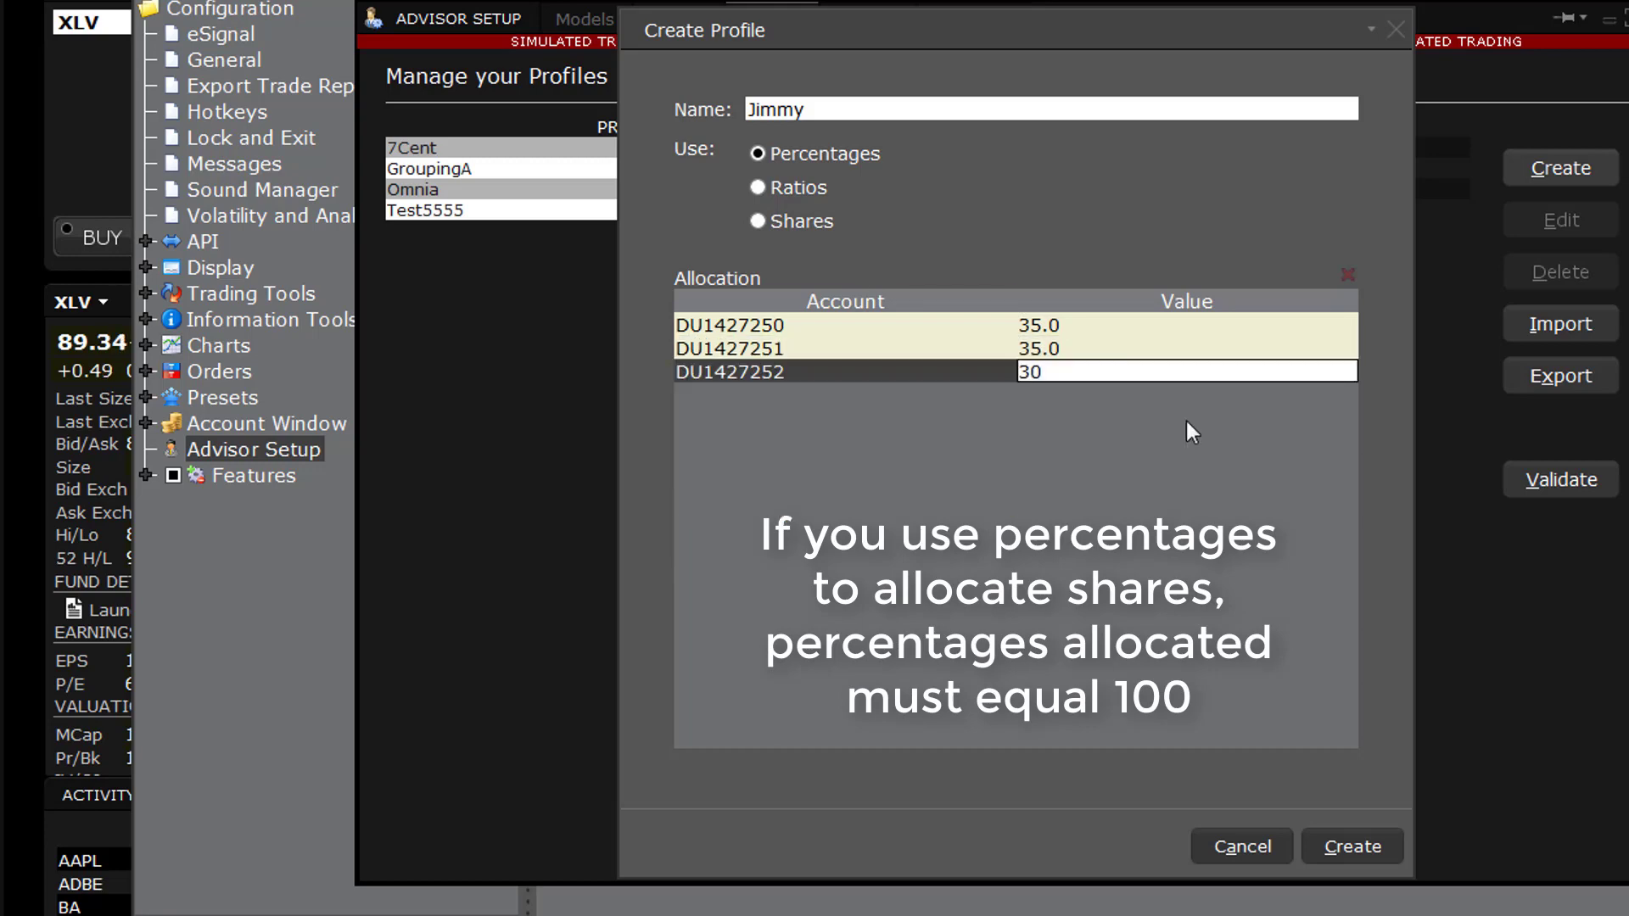
{"action": "key", "text": "Return"}
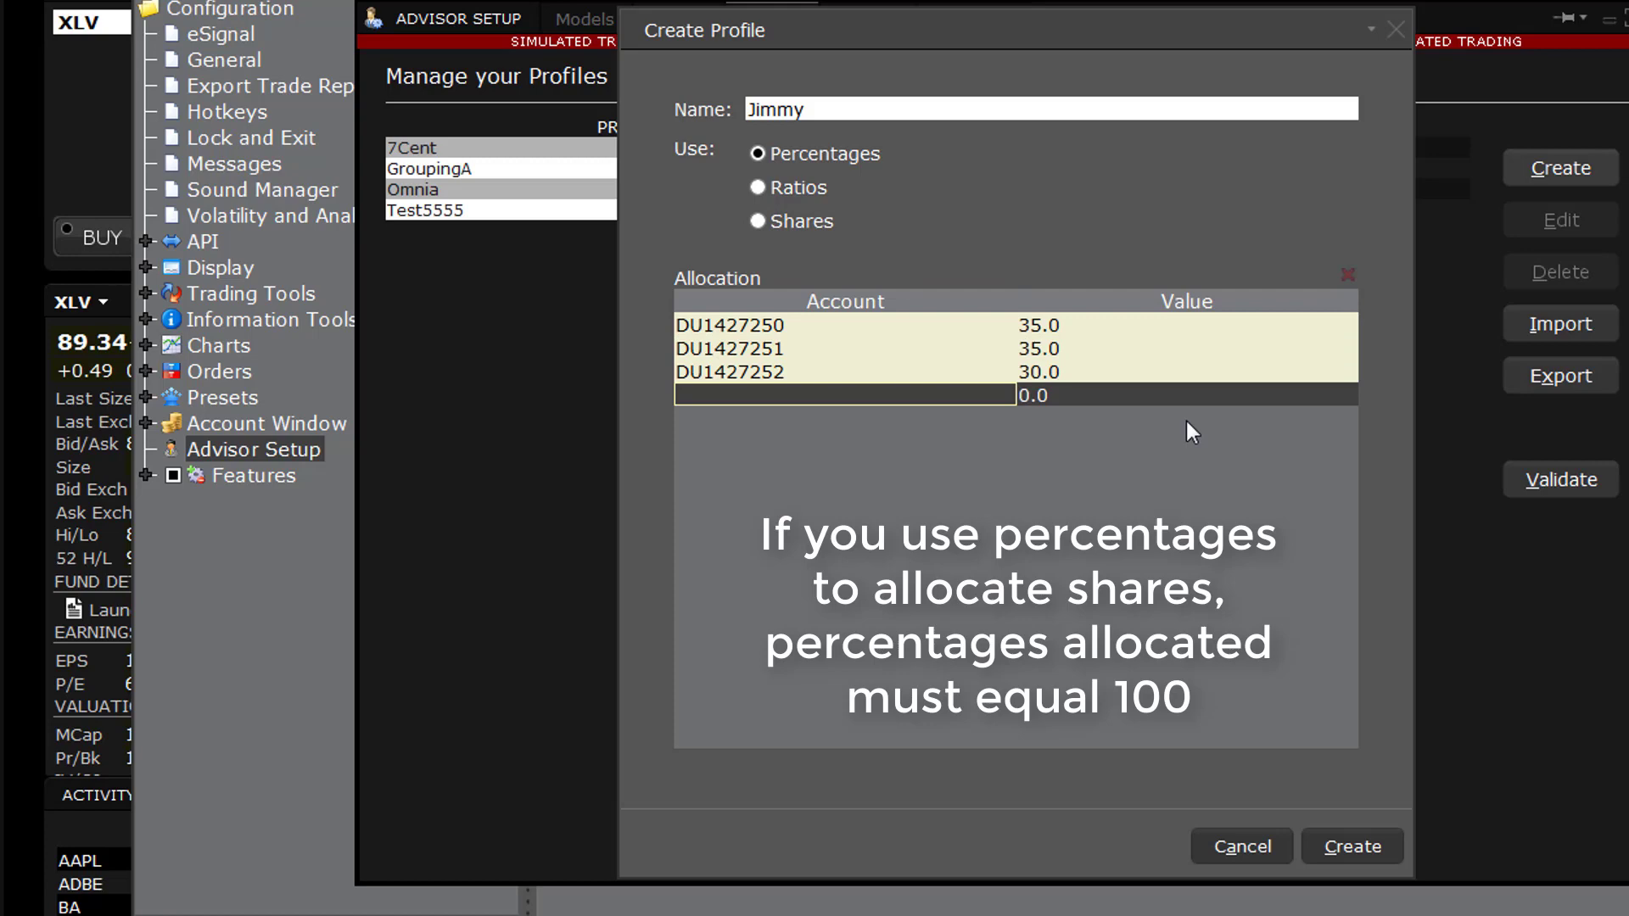
{"action": "left_click", "coordinate": [1352, 847]}
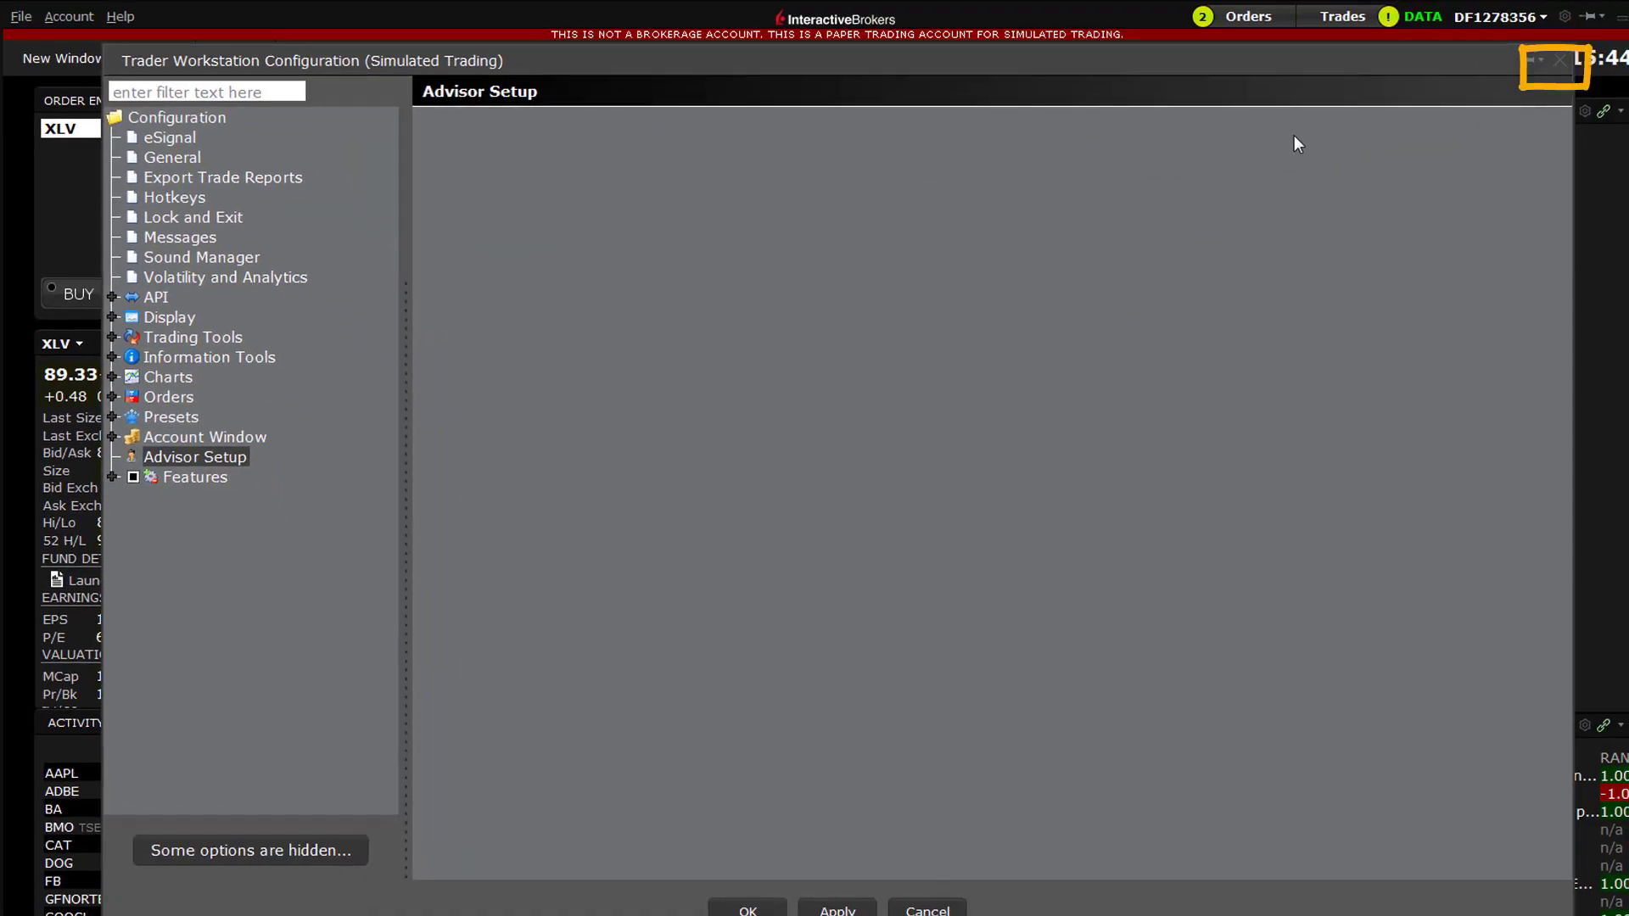
Close Global Configuration and confirm Jimmy appears in the Order Entry Allocation list, leaving All selected
{"action": "left_click", "coordinate": [1559, 60]}
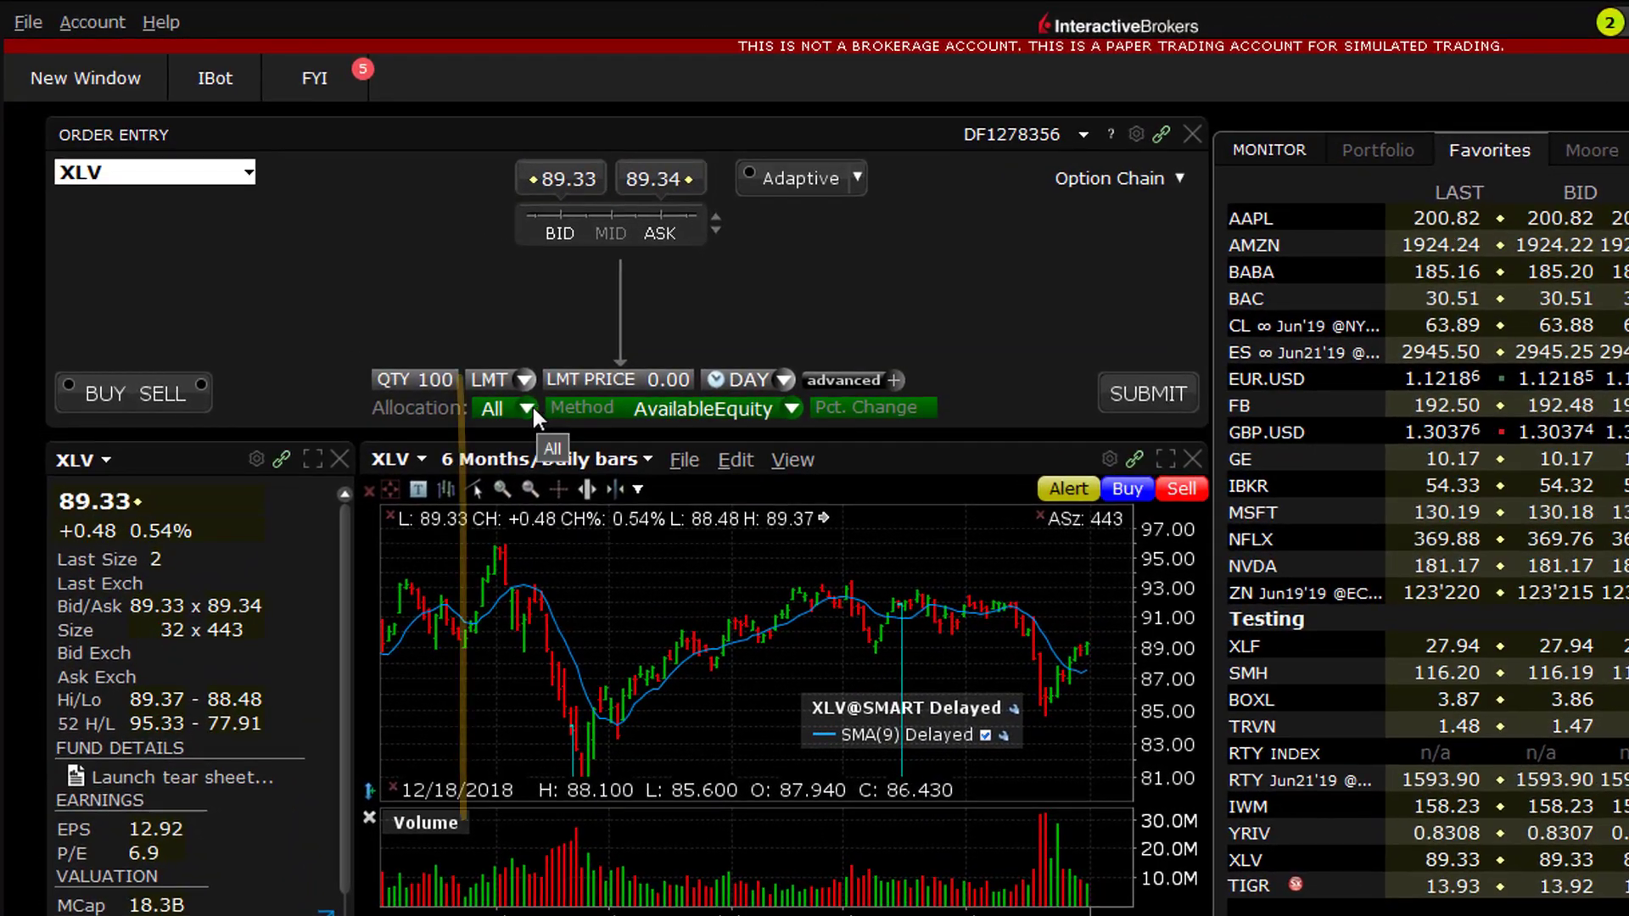
{"action": "left_click", "coordinate": [478, 369]}
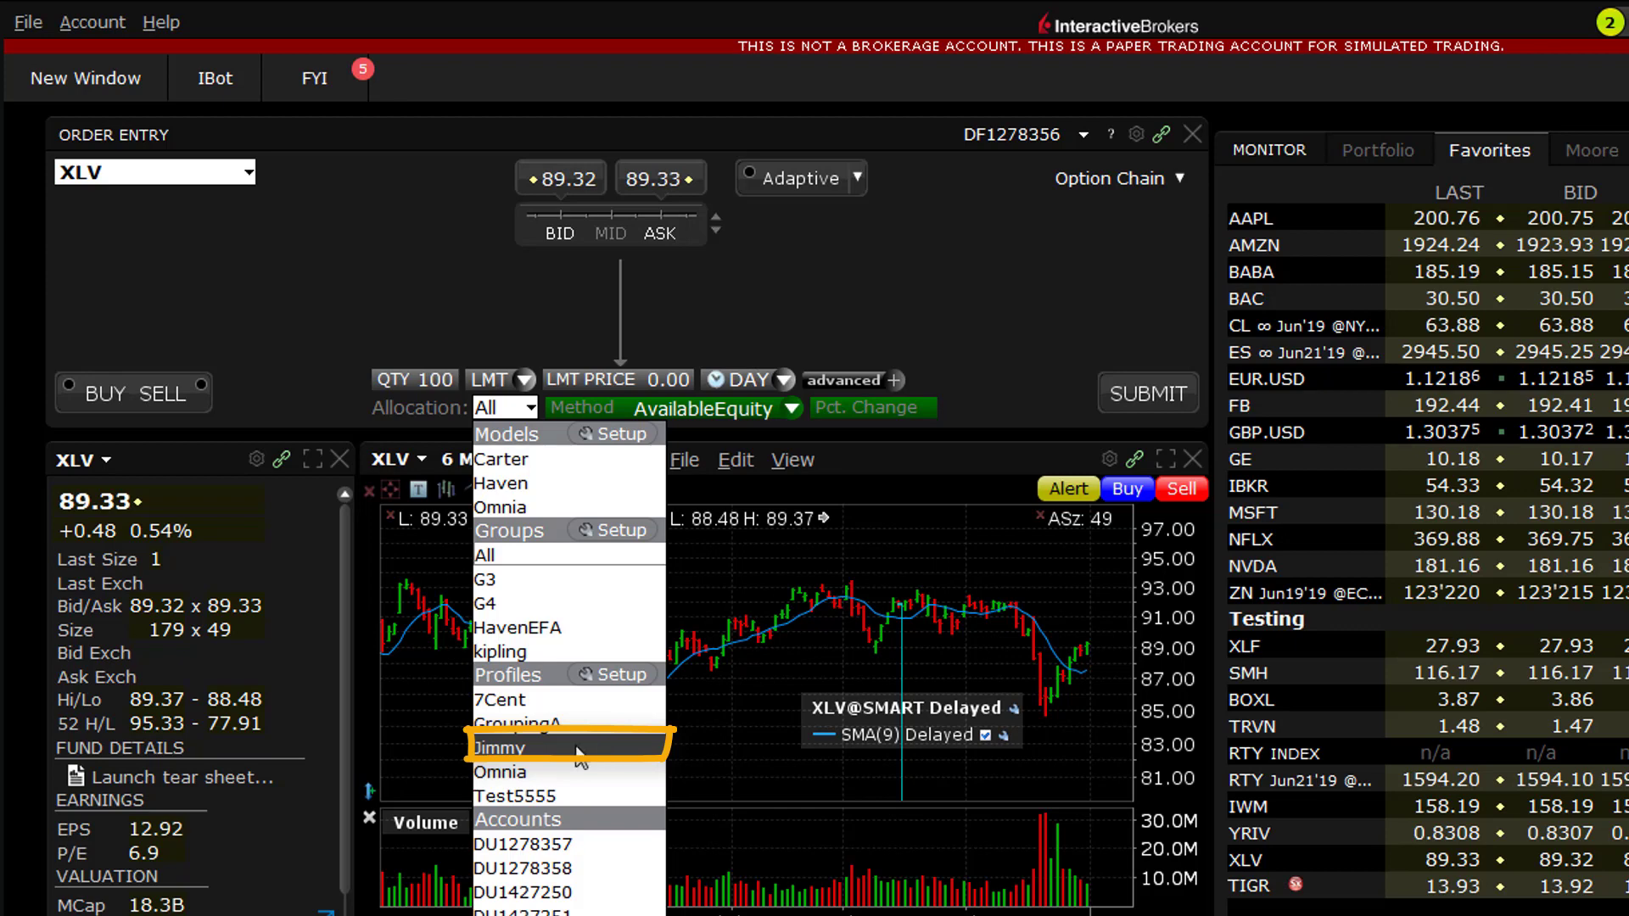
{"action": "left_click", "coordinate": [982, 262]}
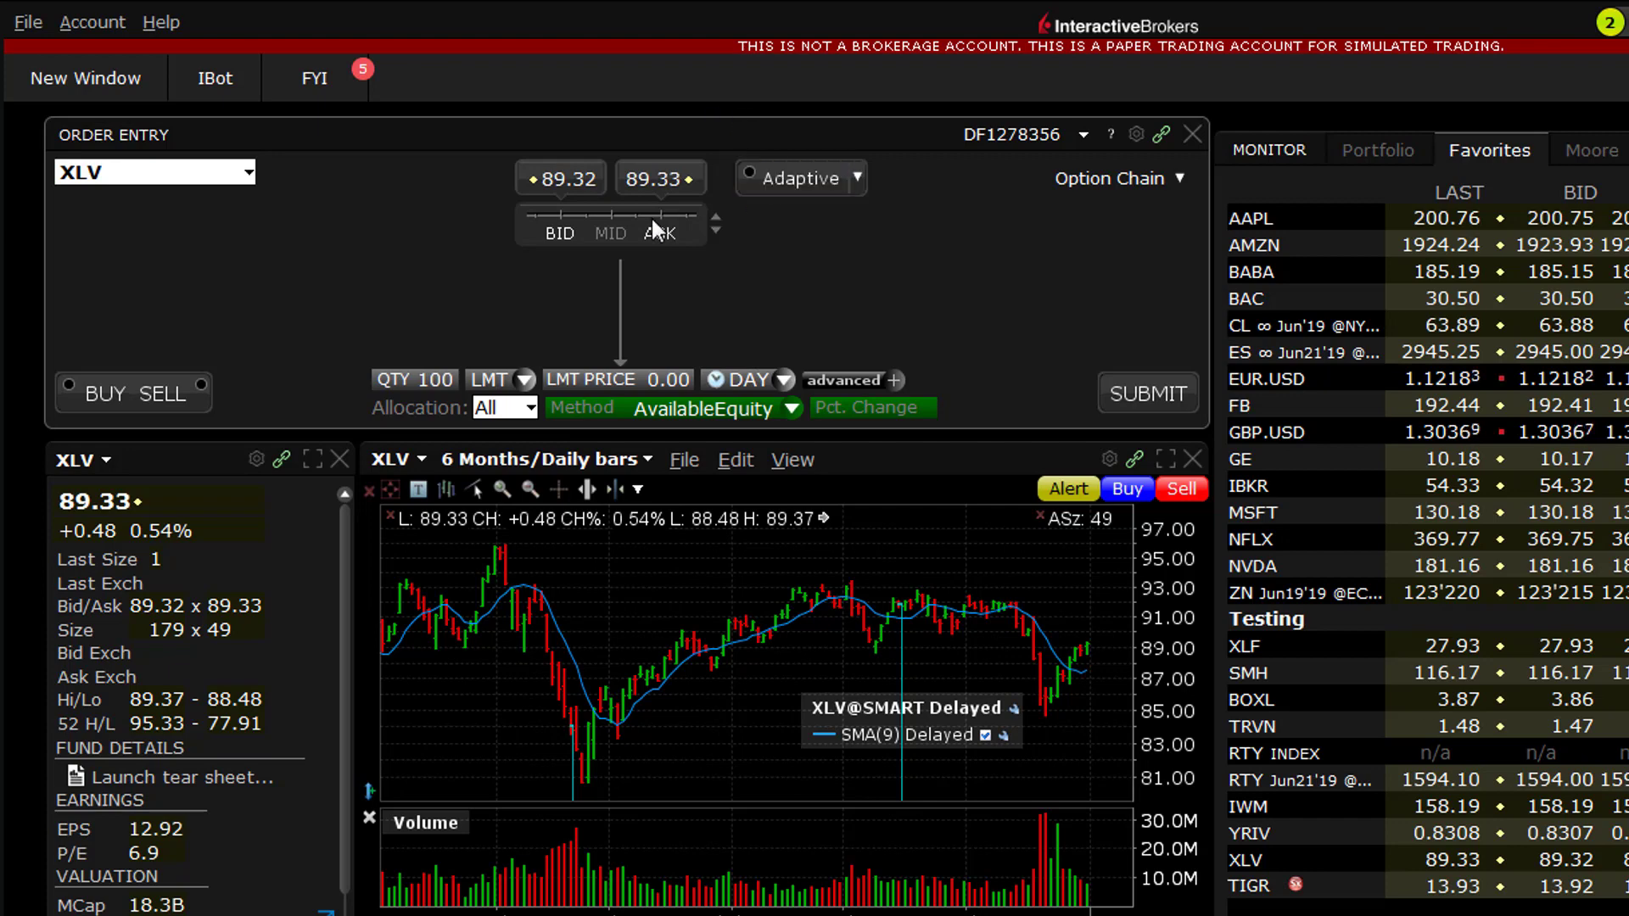
{"action": "mouse_move", "coordinate": [614, 221]}
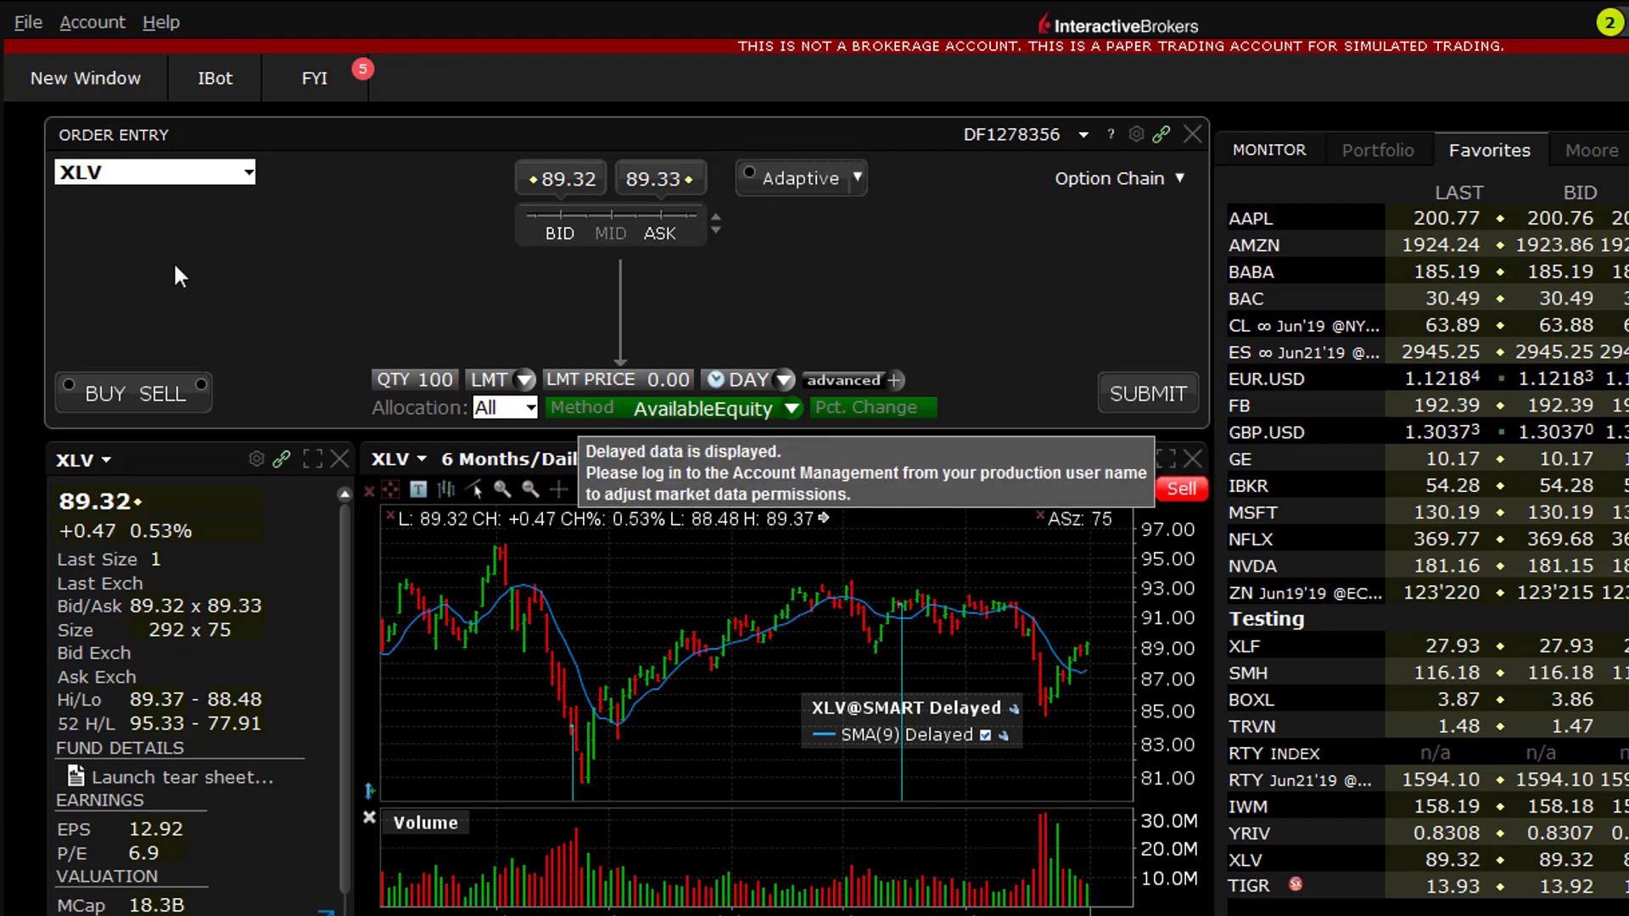
Open Advisor Setup Presets, showing default Automatic Allocation: group All, method AvailableEquity
{"action": "left_click", "coordinate": [34, 23]}
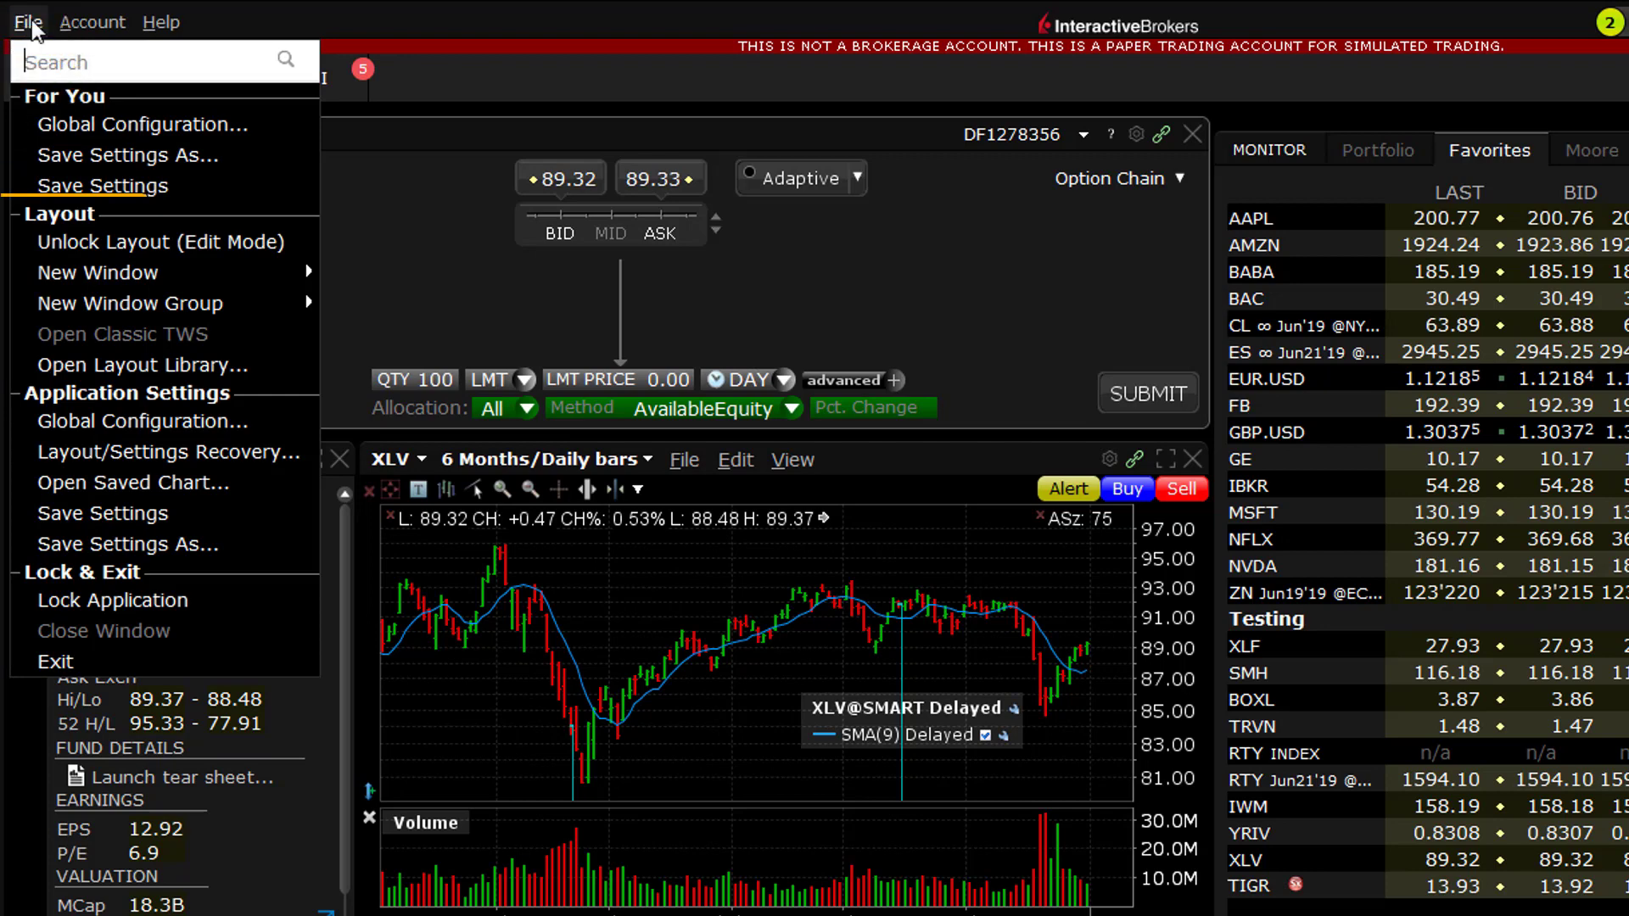
{"action": "left_click", "coordinate": [284, 410]}
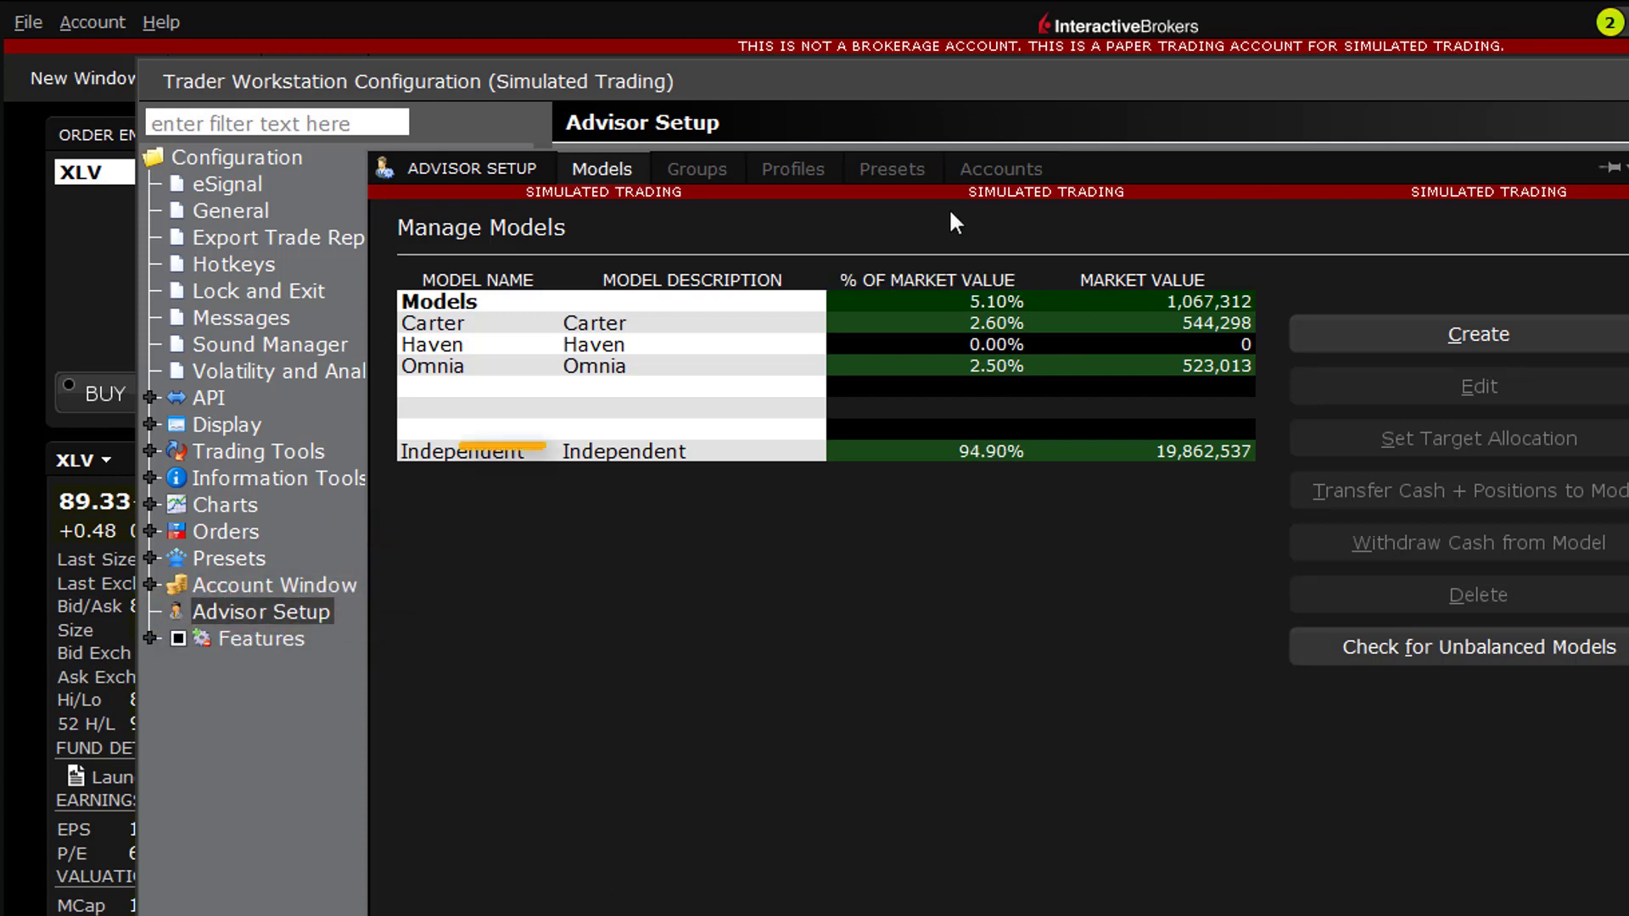
{"action": "left_click", "coordinate": [918, 169]}
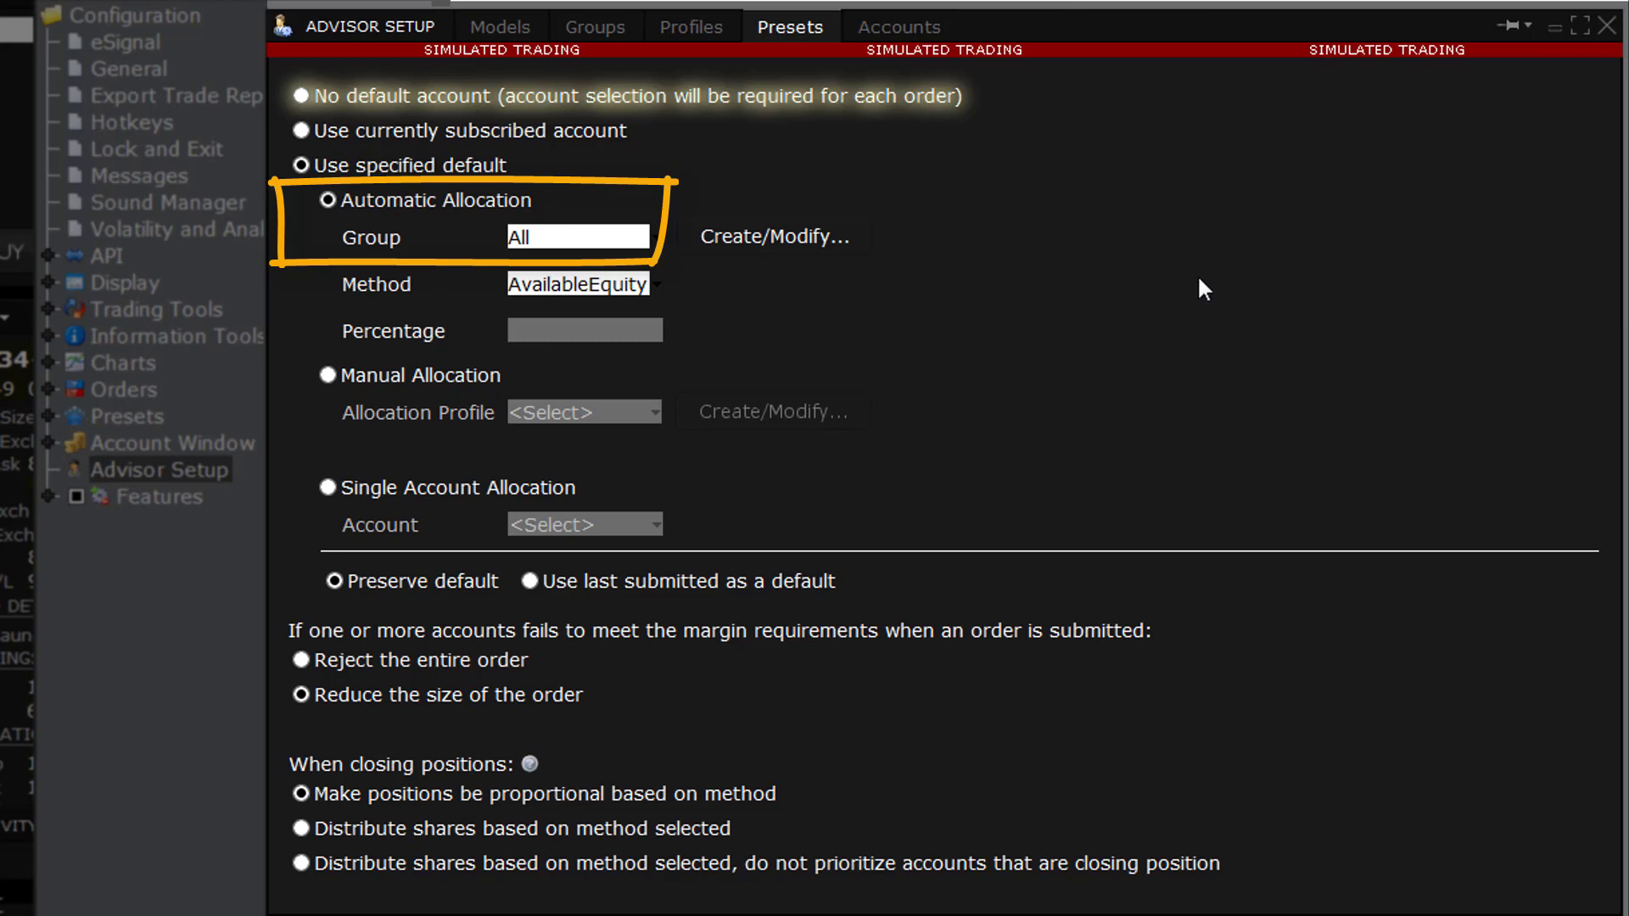
{"action": "left_click", "coordinate": [636, 236]}
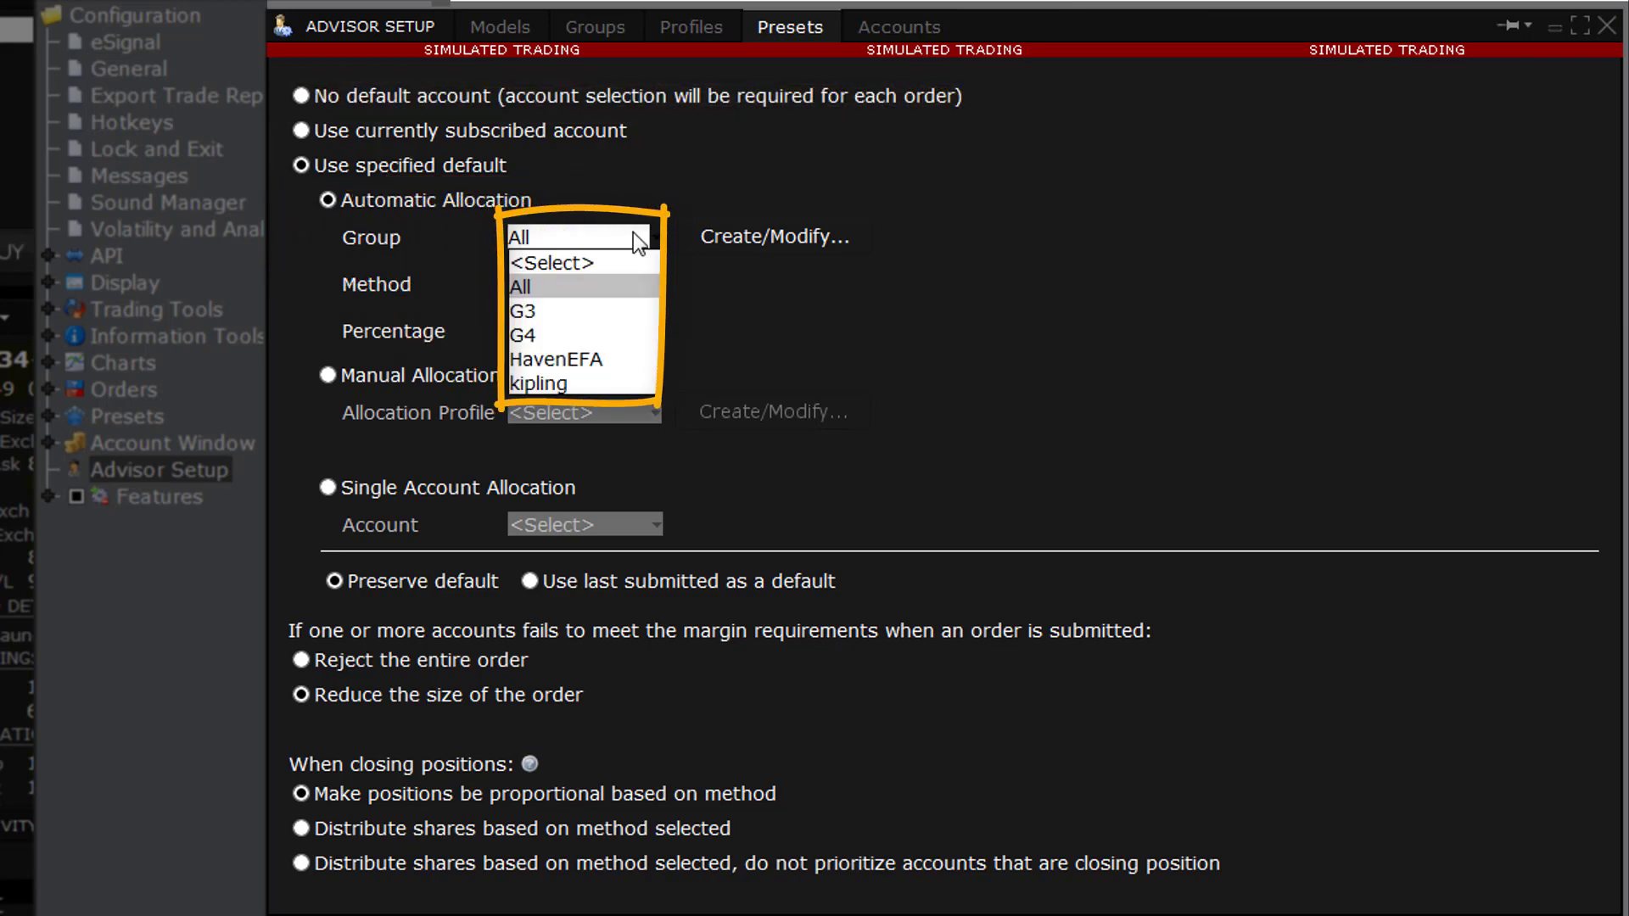
{"action": "left_click", "coordinate": [629, 286]}
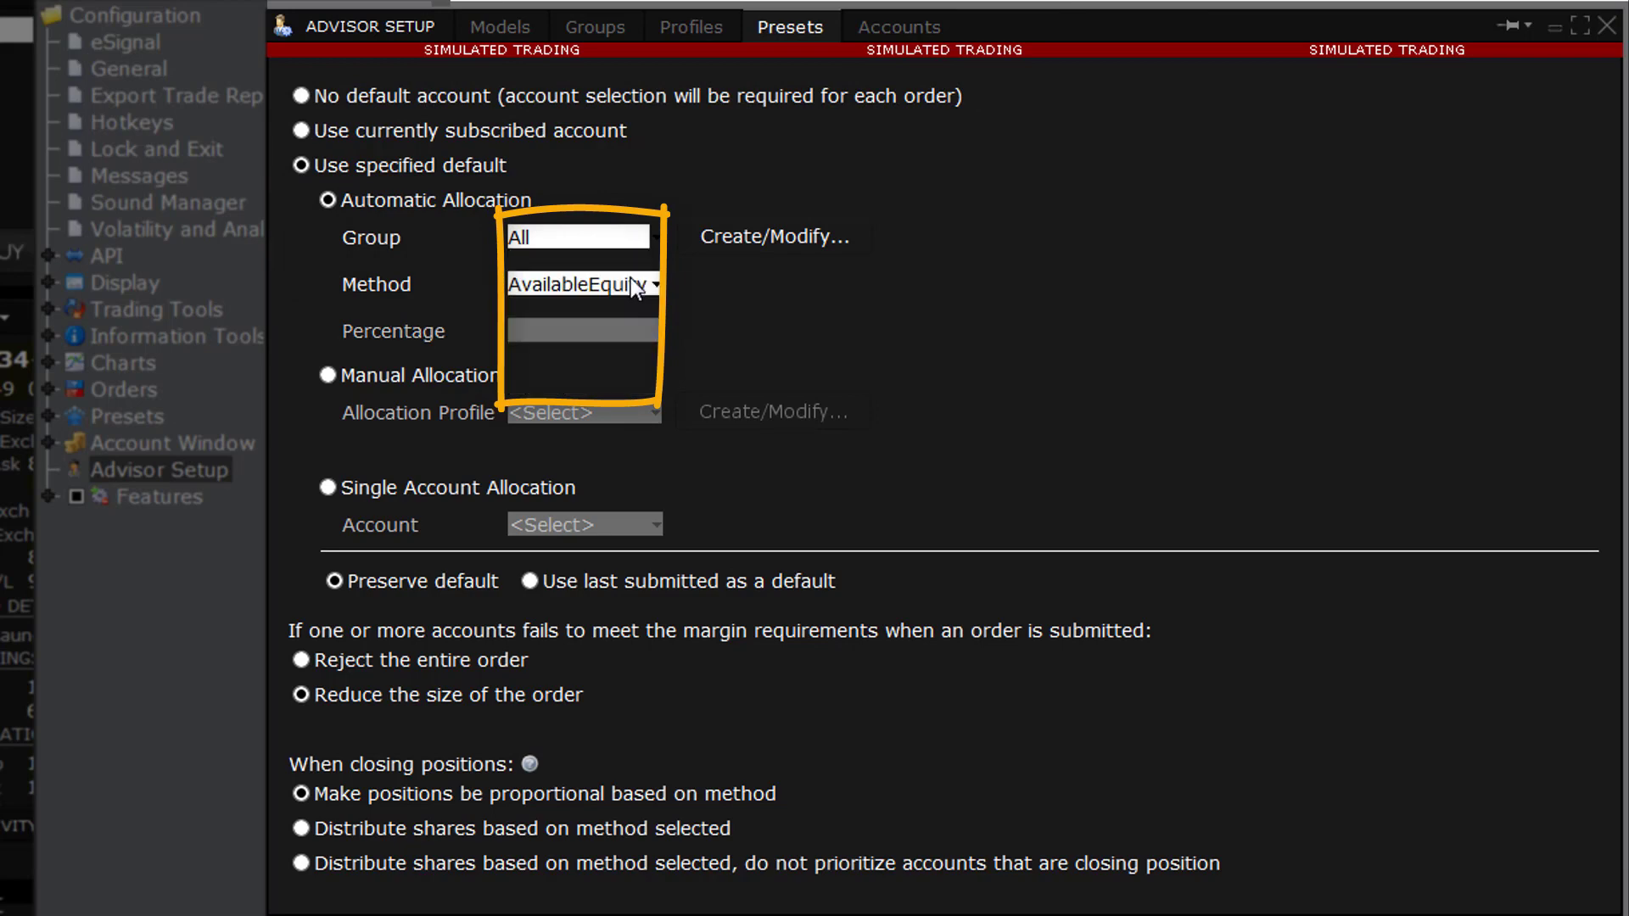
{"action": "left_click", "coordinate": [657, 286]}
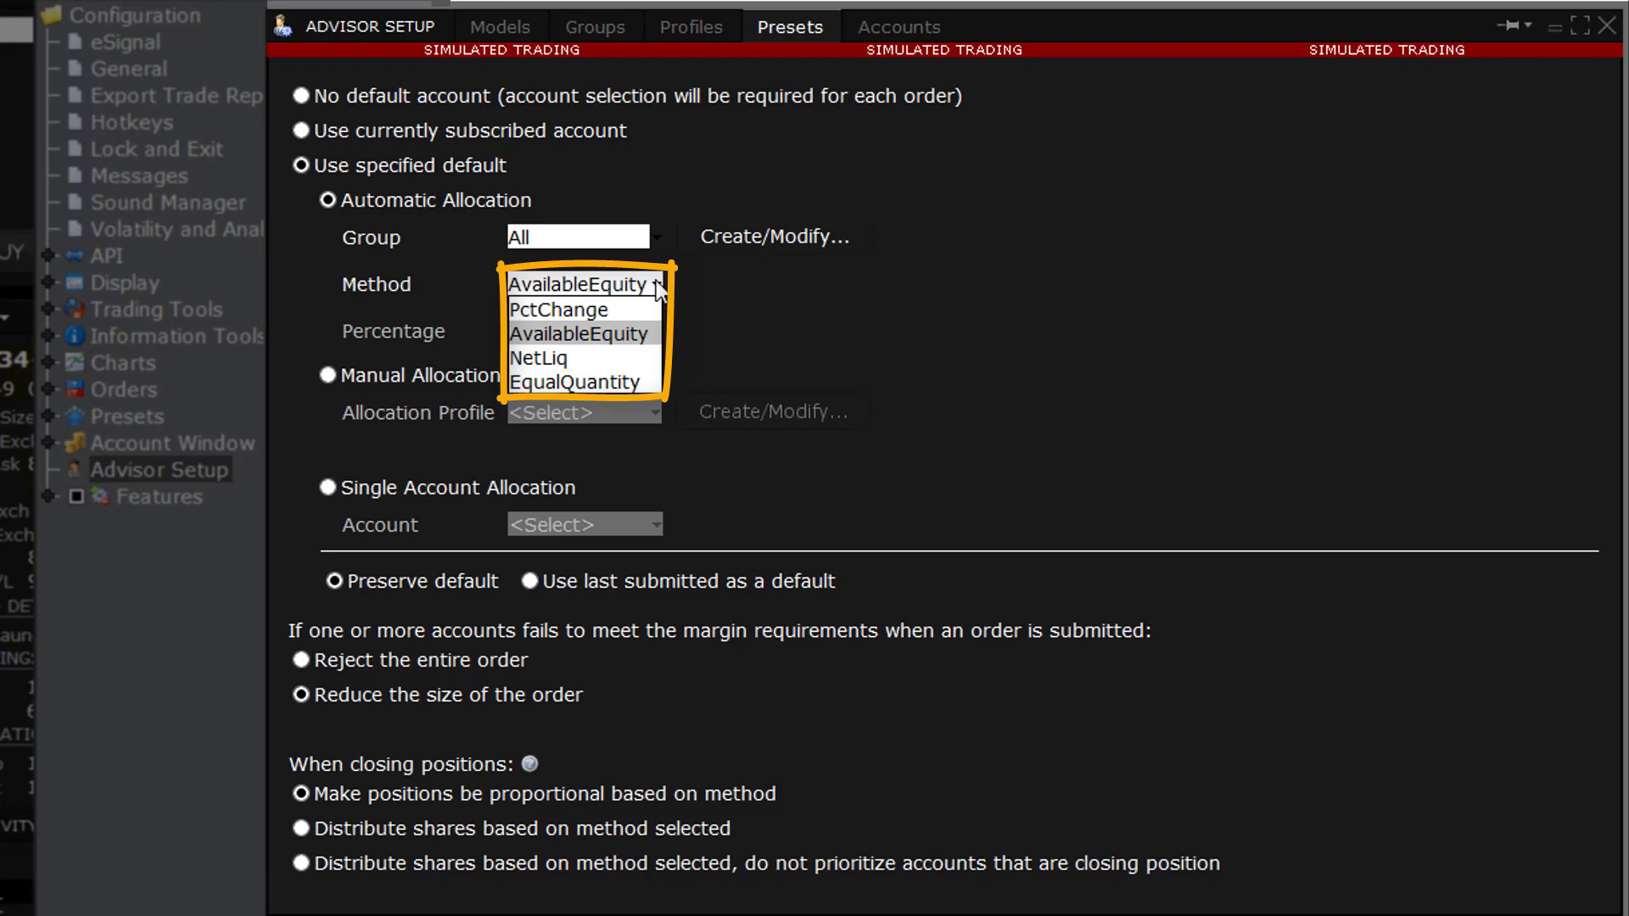
{"action": "left_click", "coordinate": [649, 329]}
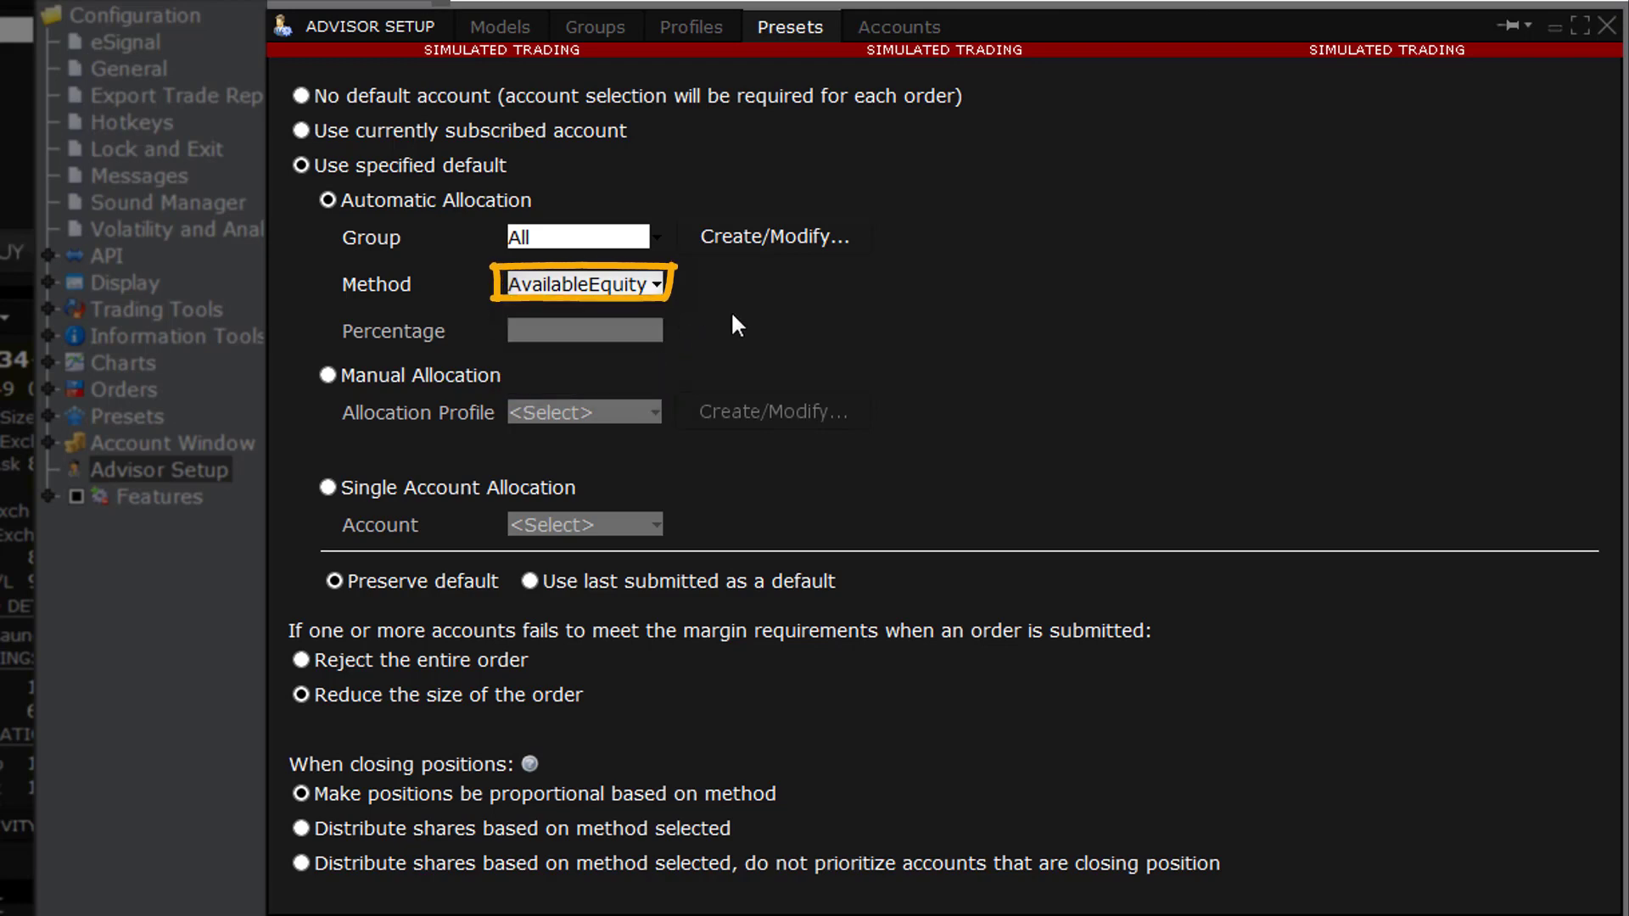